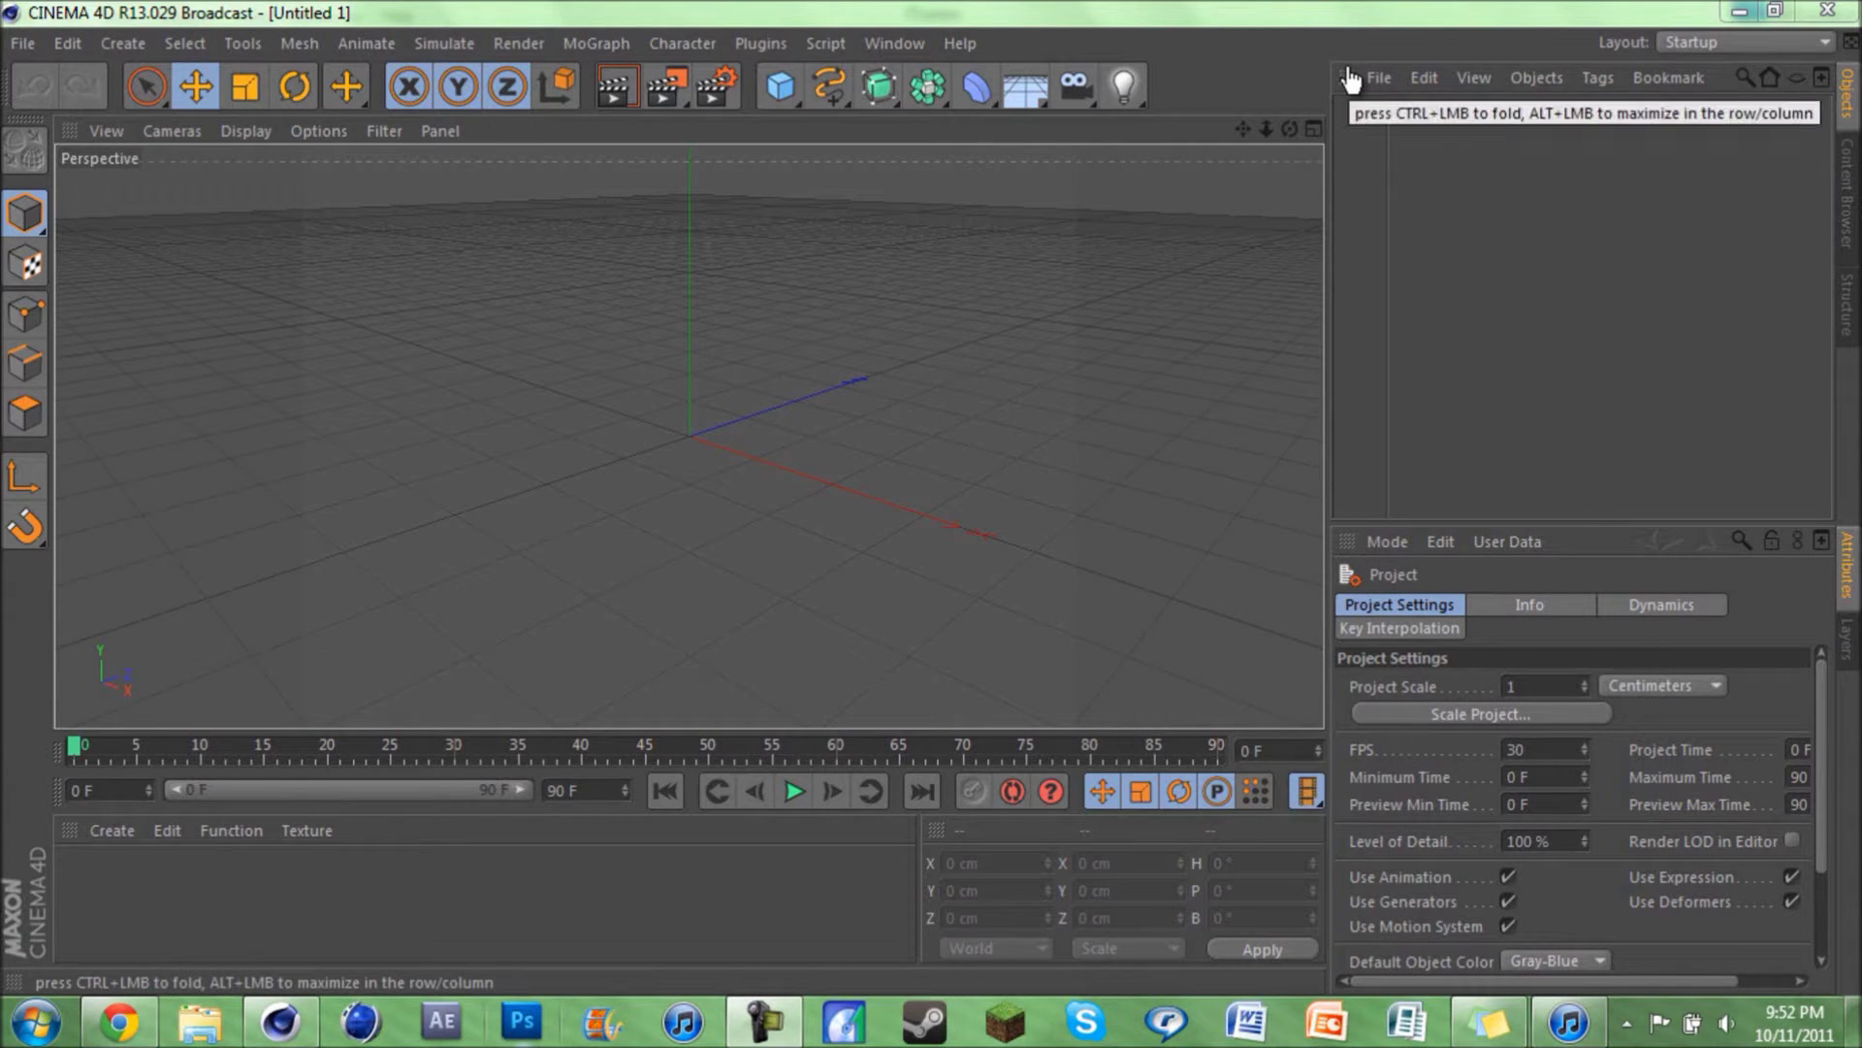
- Add a floor object to the scene, then delete it again
left_click(1114, 203)
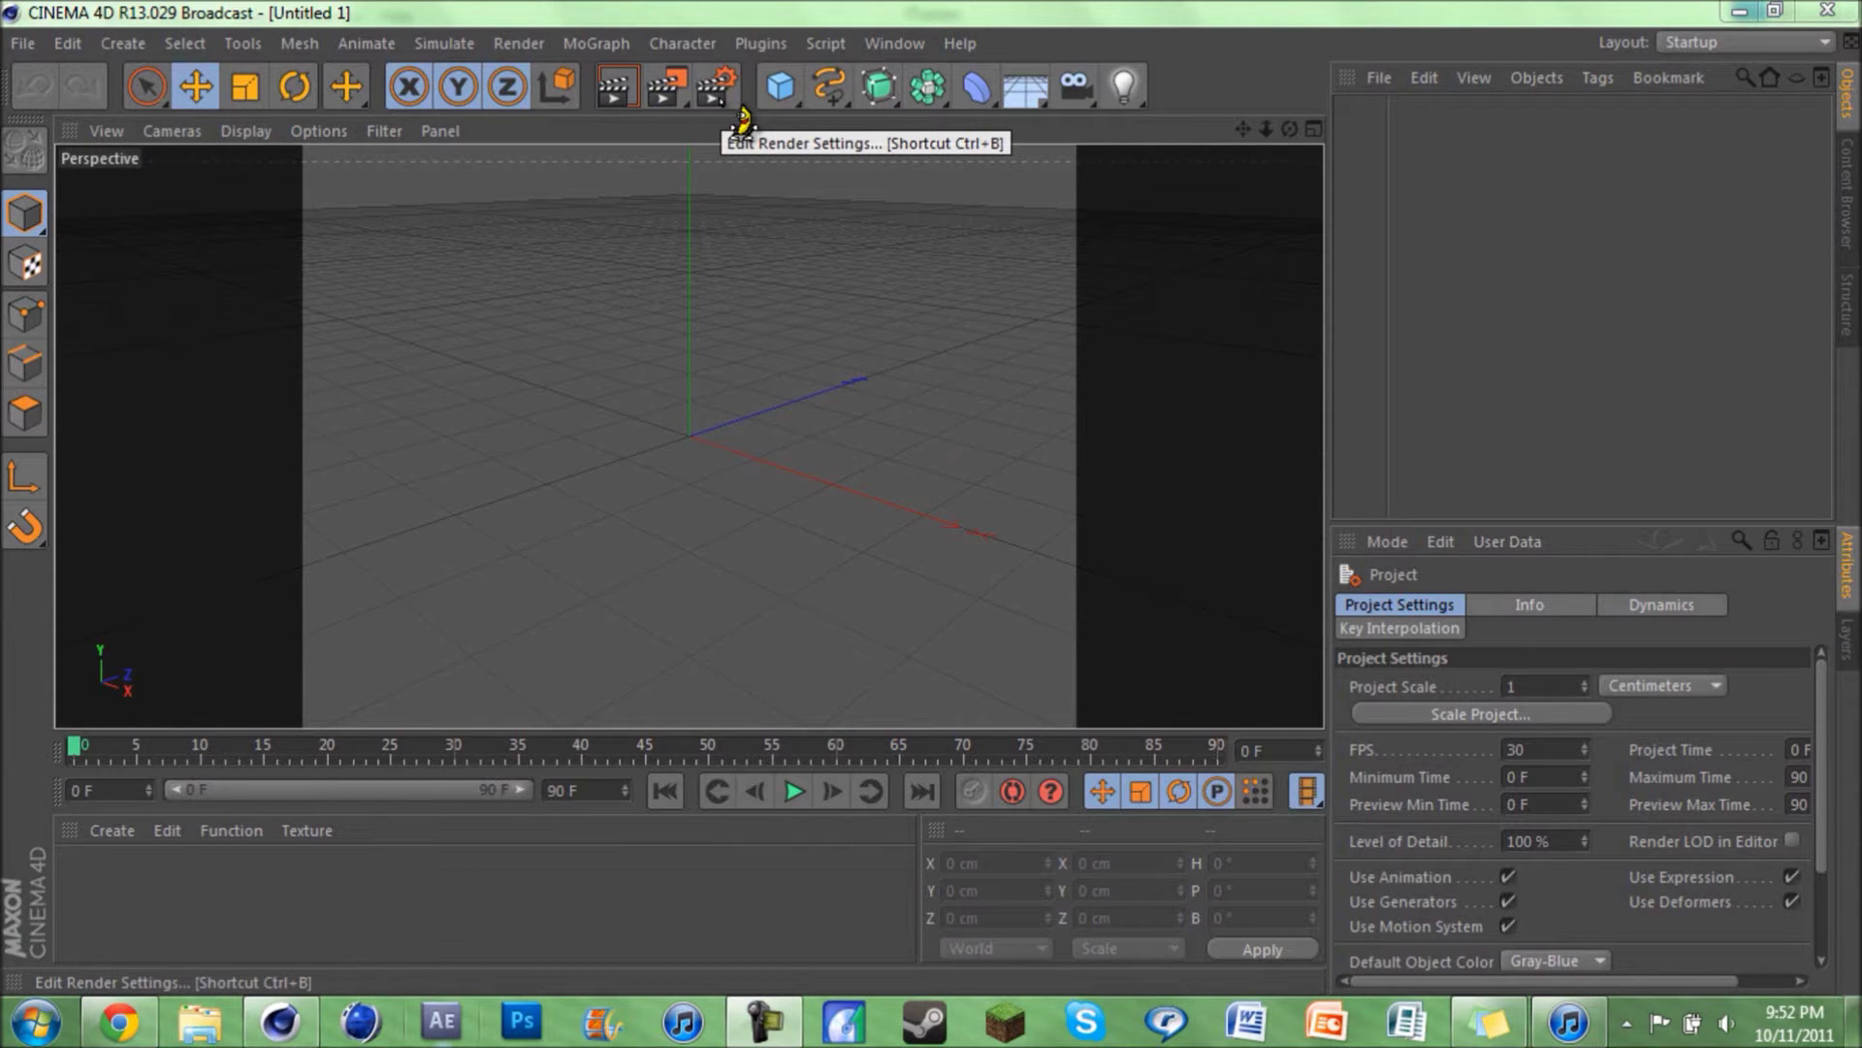
left_click(1025, 86)
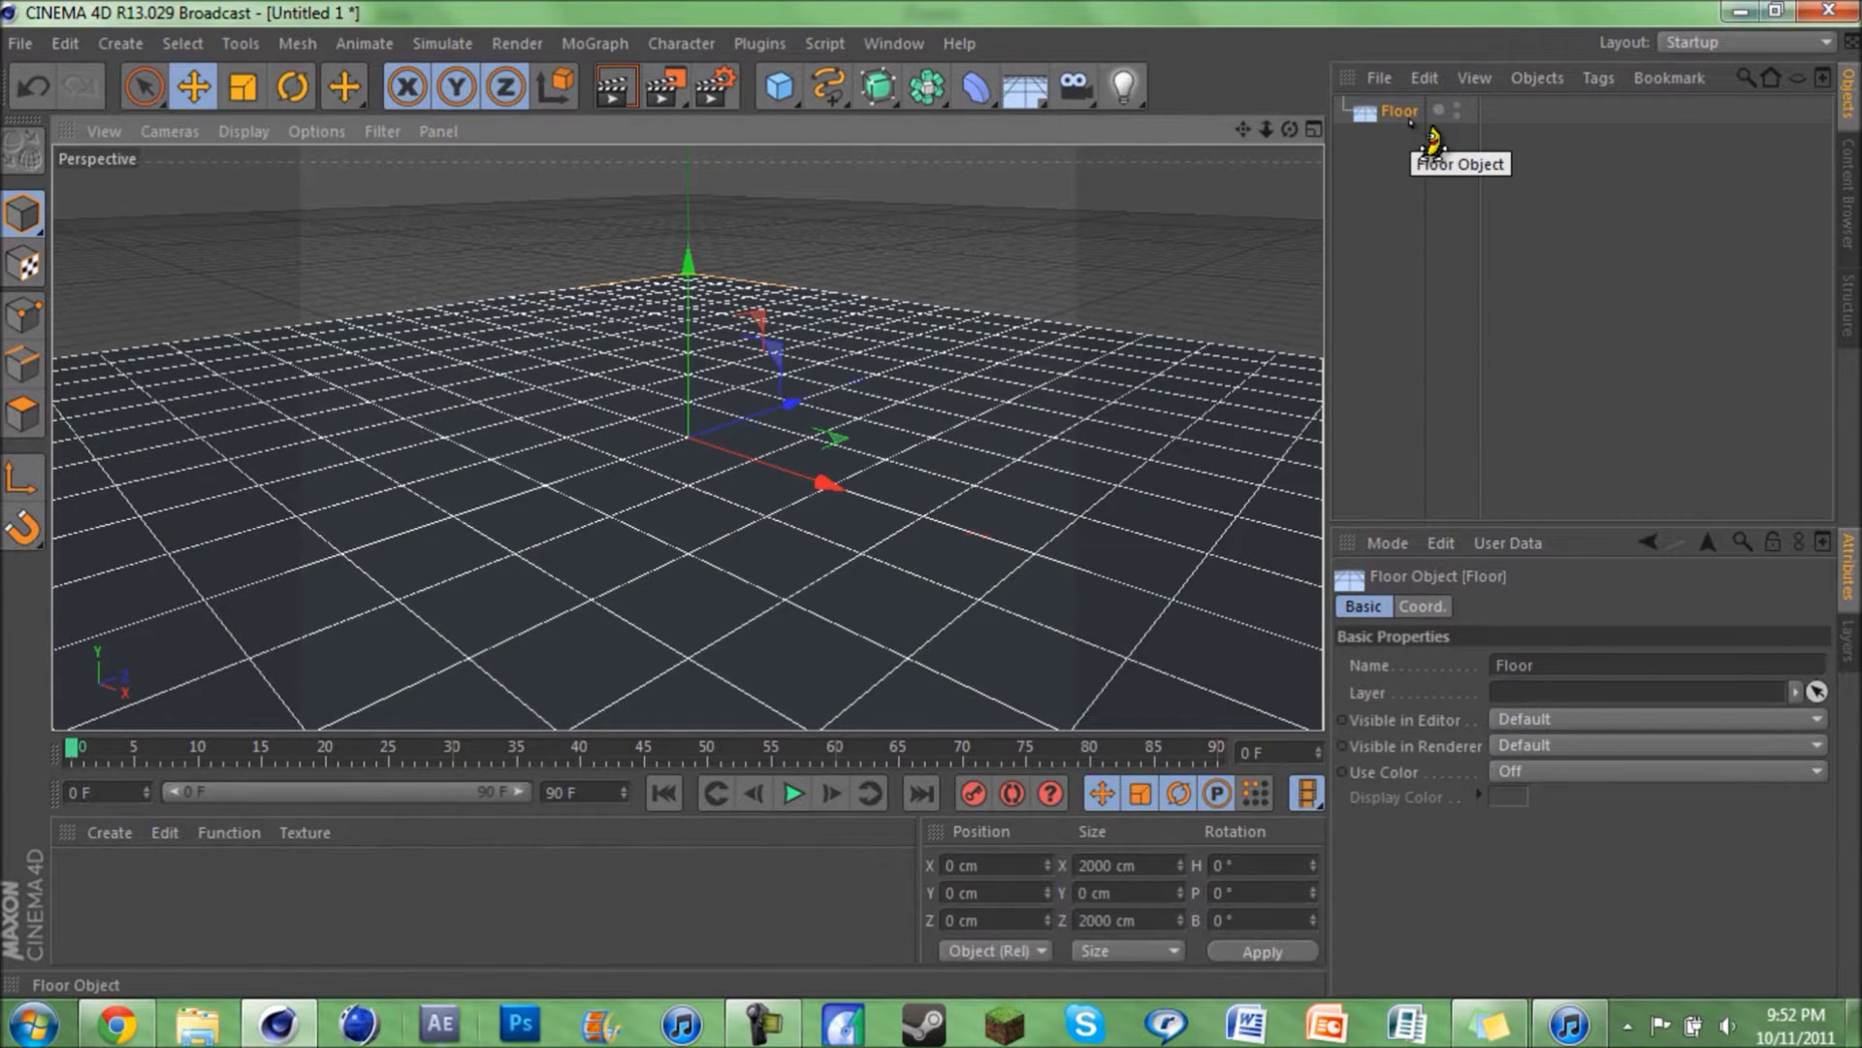
key("Delete")
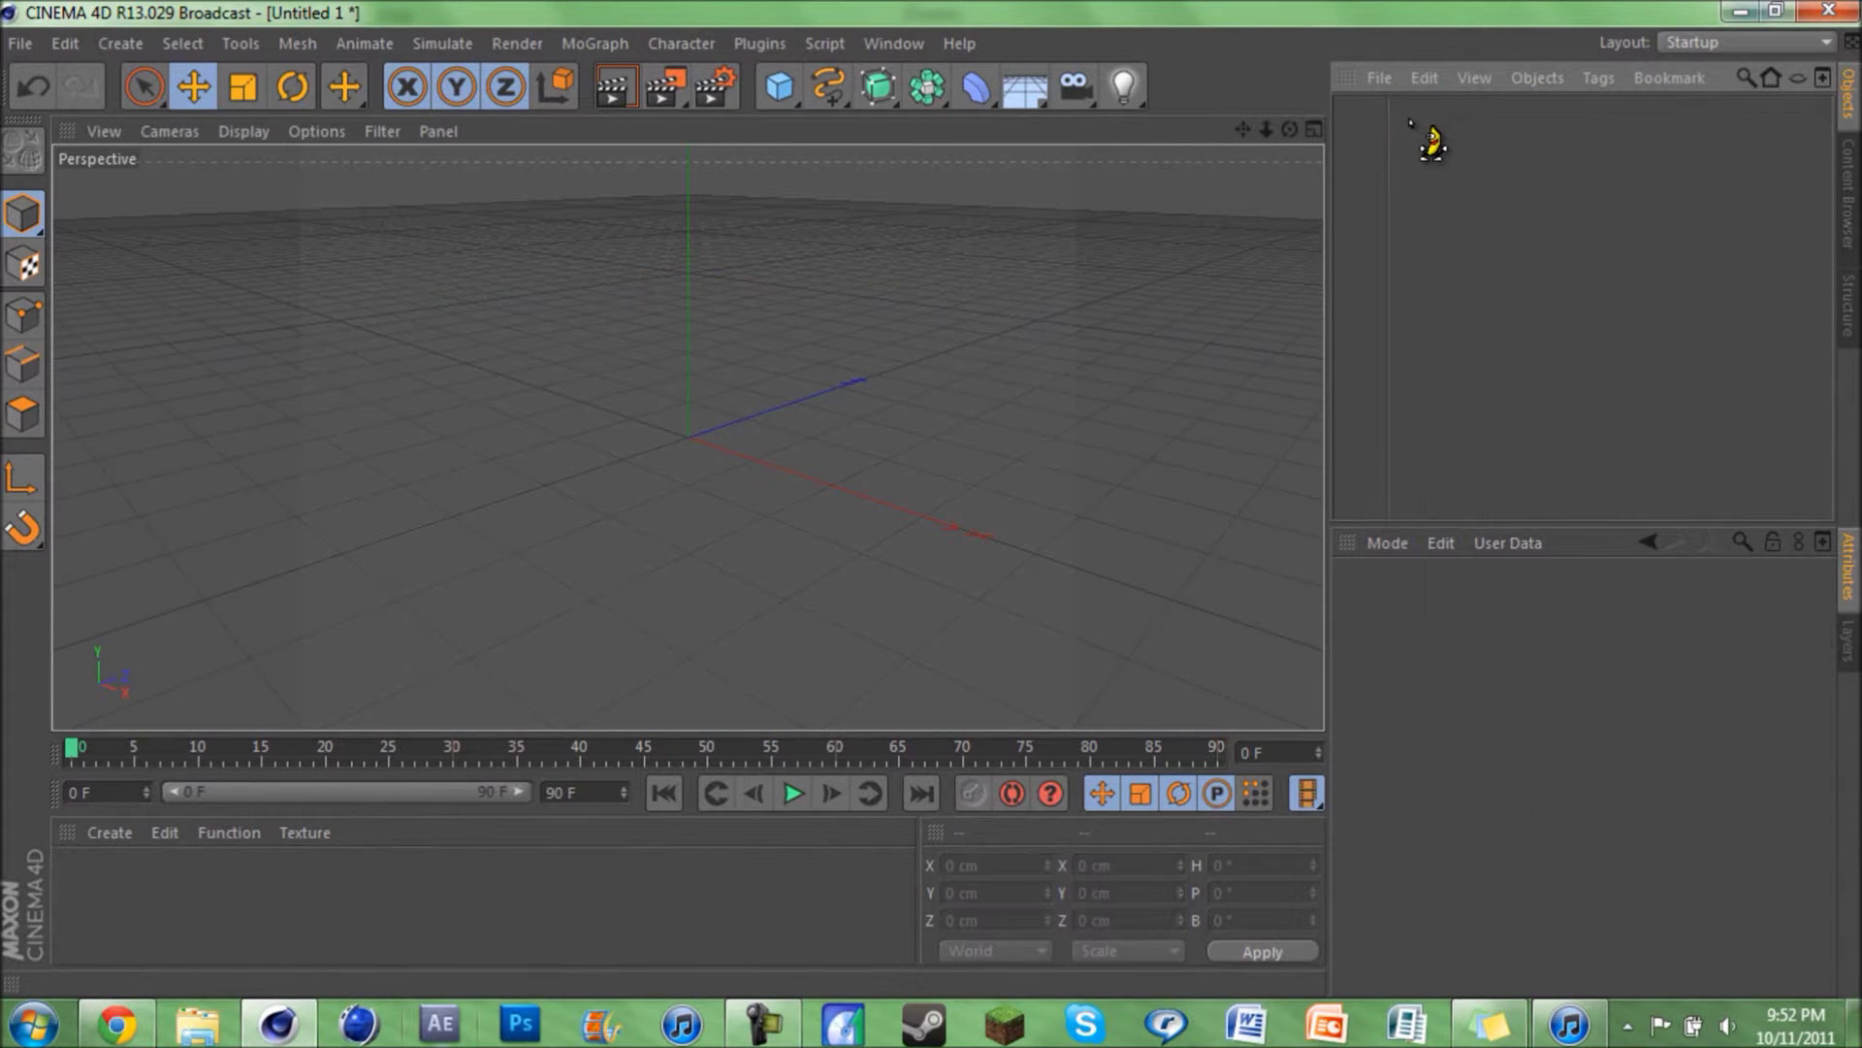
- In Render Settings, apply the HDV/HDTV 720 29.97 output preset and render All Frames
left_click(713, 86)
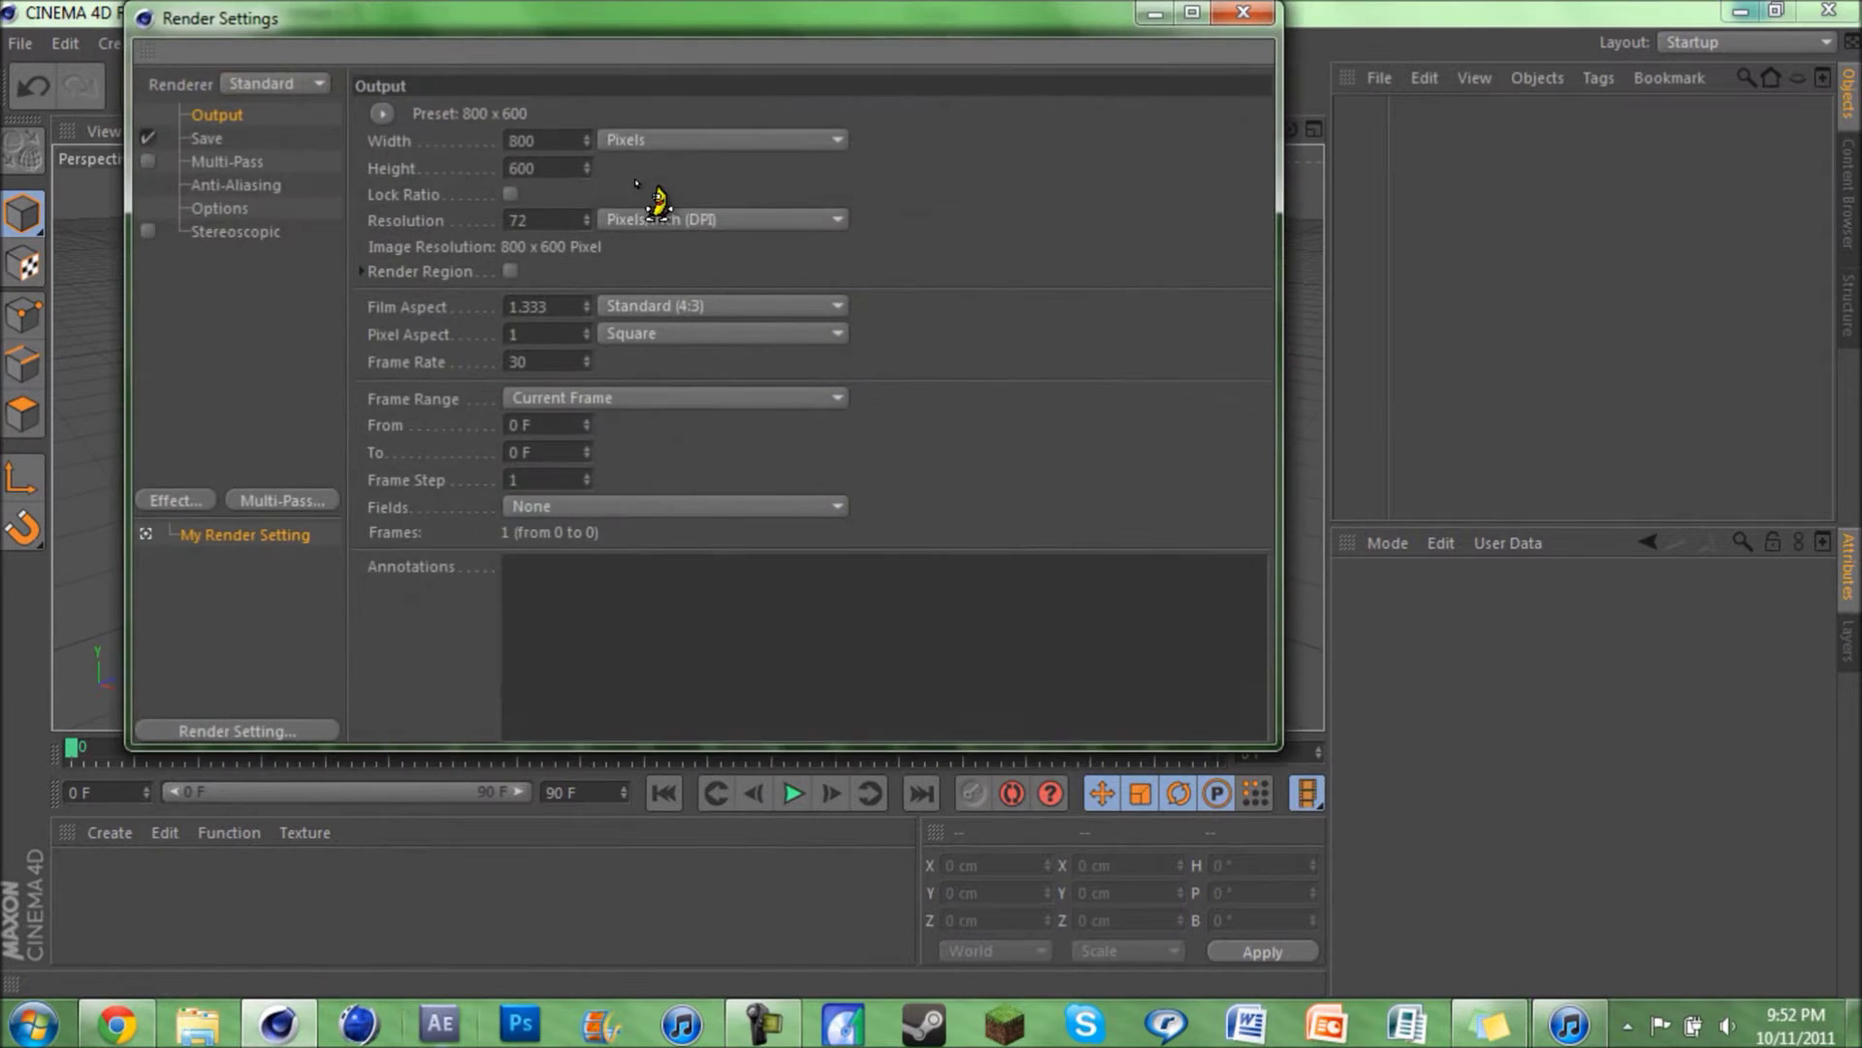
left_click(385, 113)
mouse_move(479, 196)
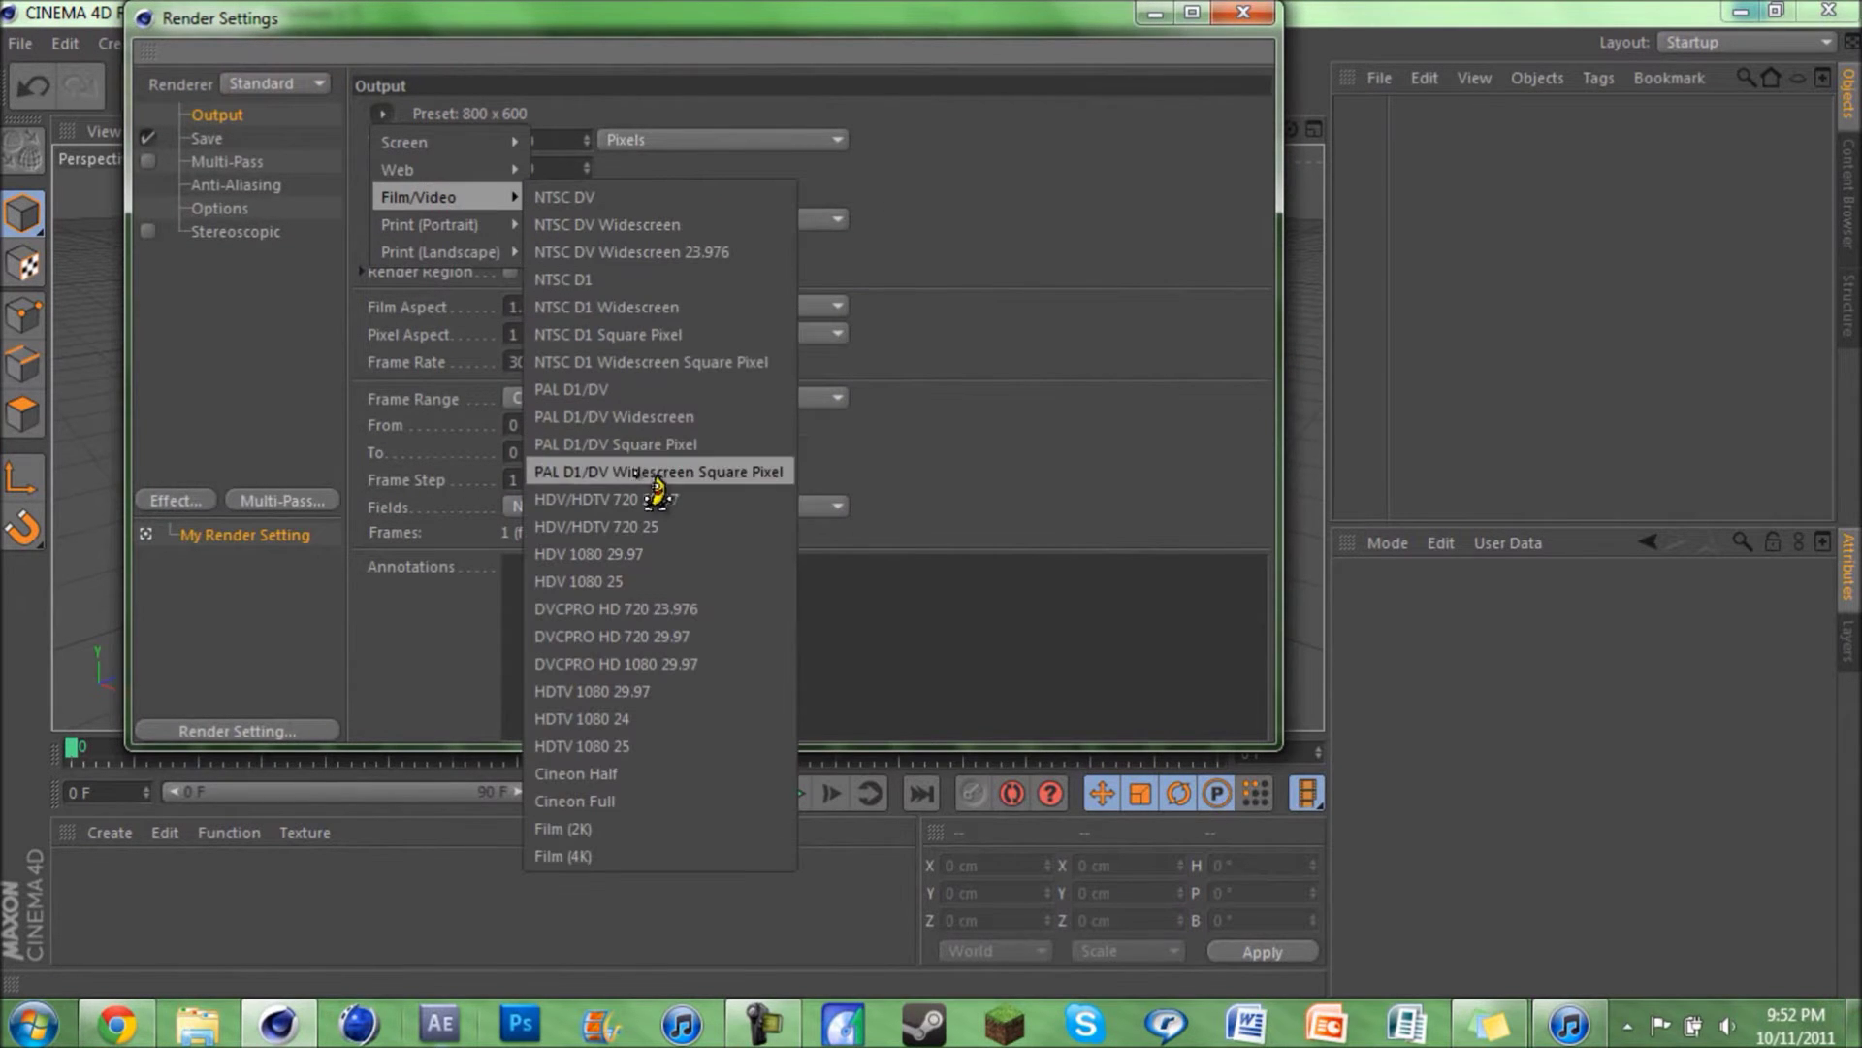
left_click(625, 498)
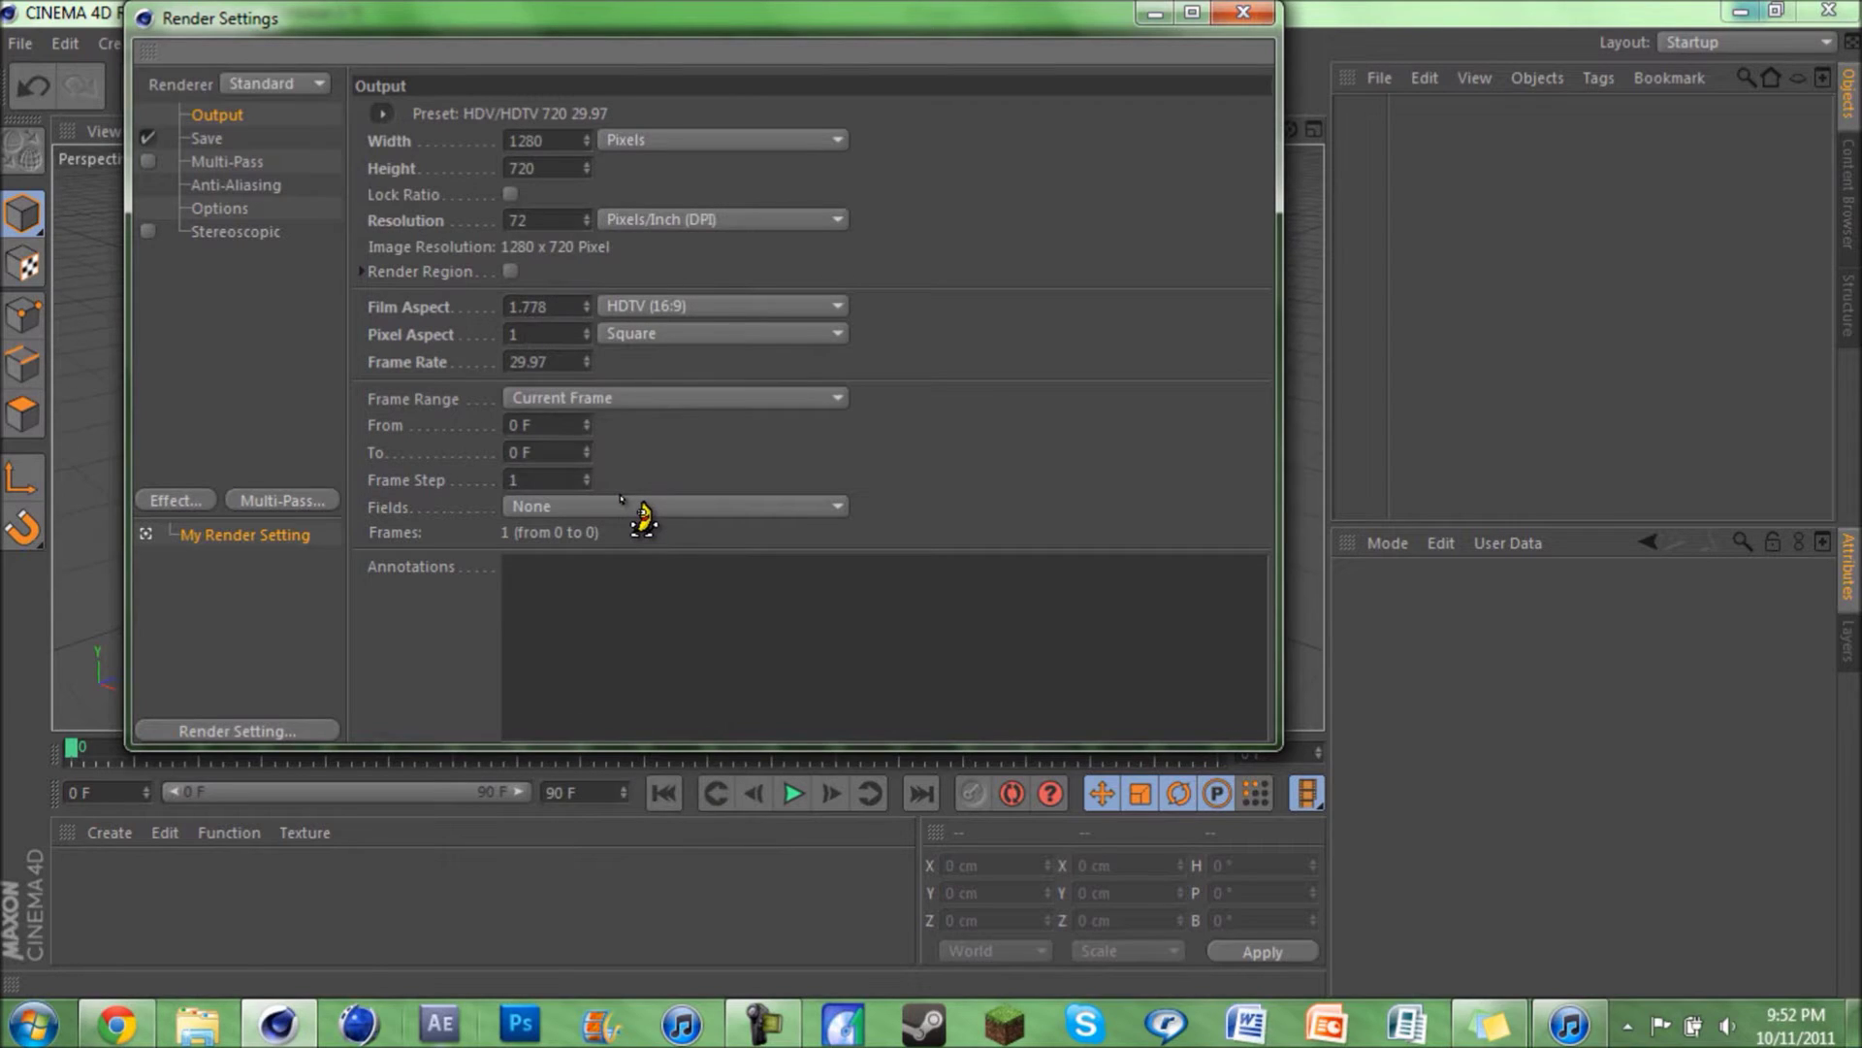
left_click(549, 399)
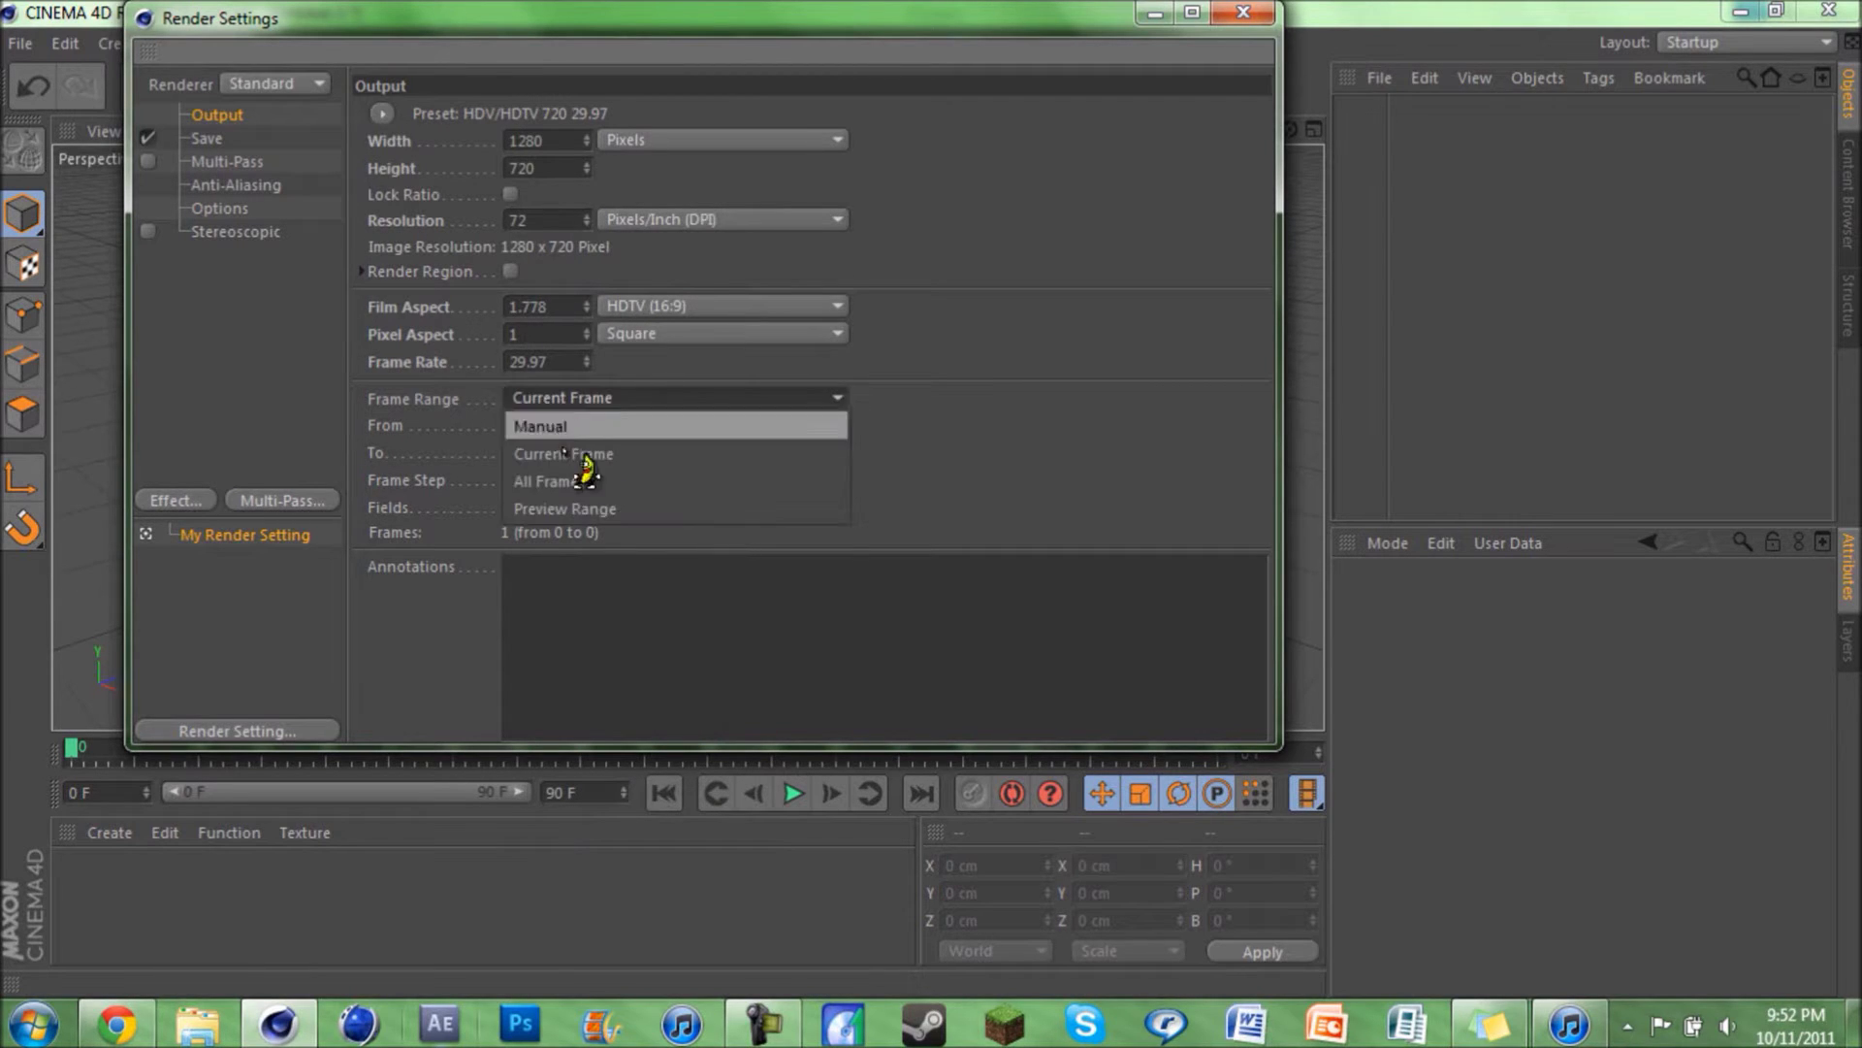
left_click(567, 482)
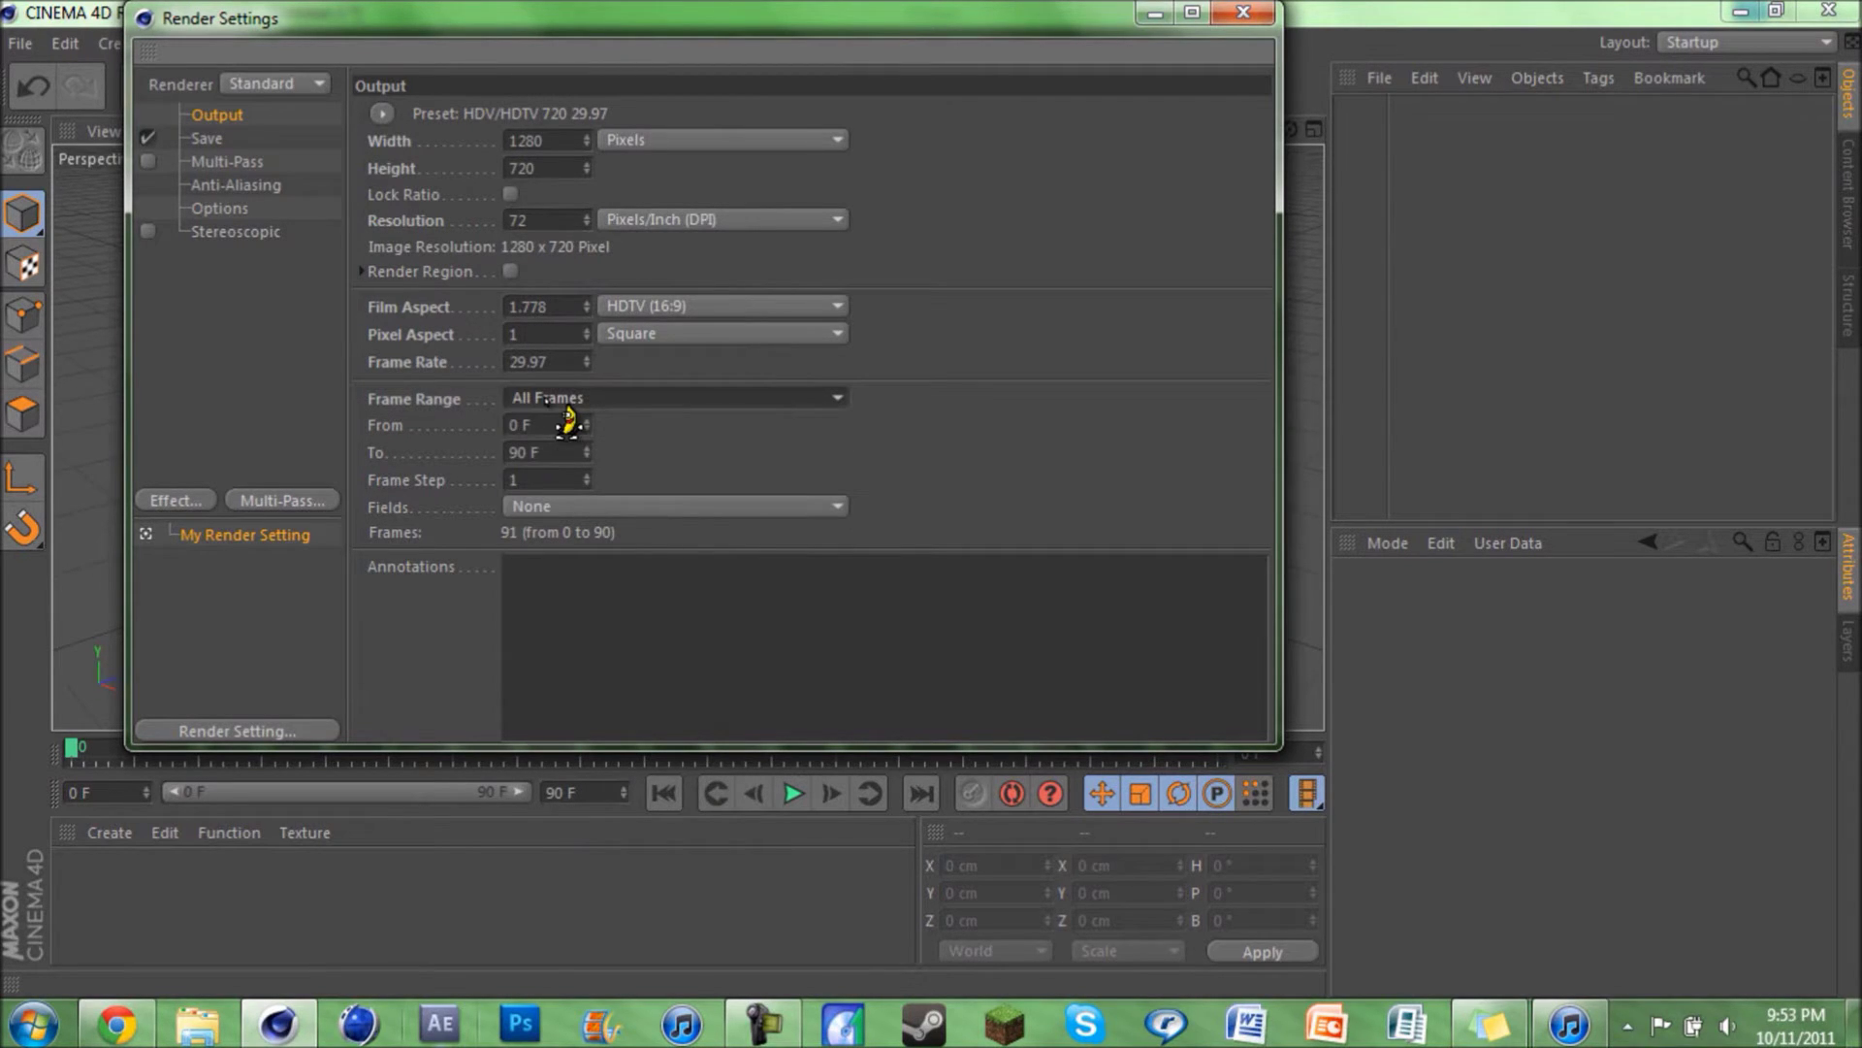
- Set anti-aliasing to Best with a 2x2 minimum level and 11 % threshold
left_click(244, 186)
left_click(582, 113)
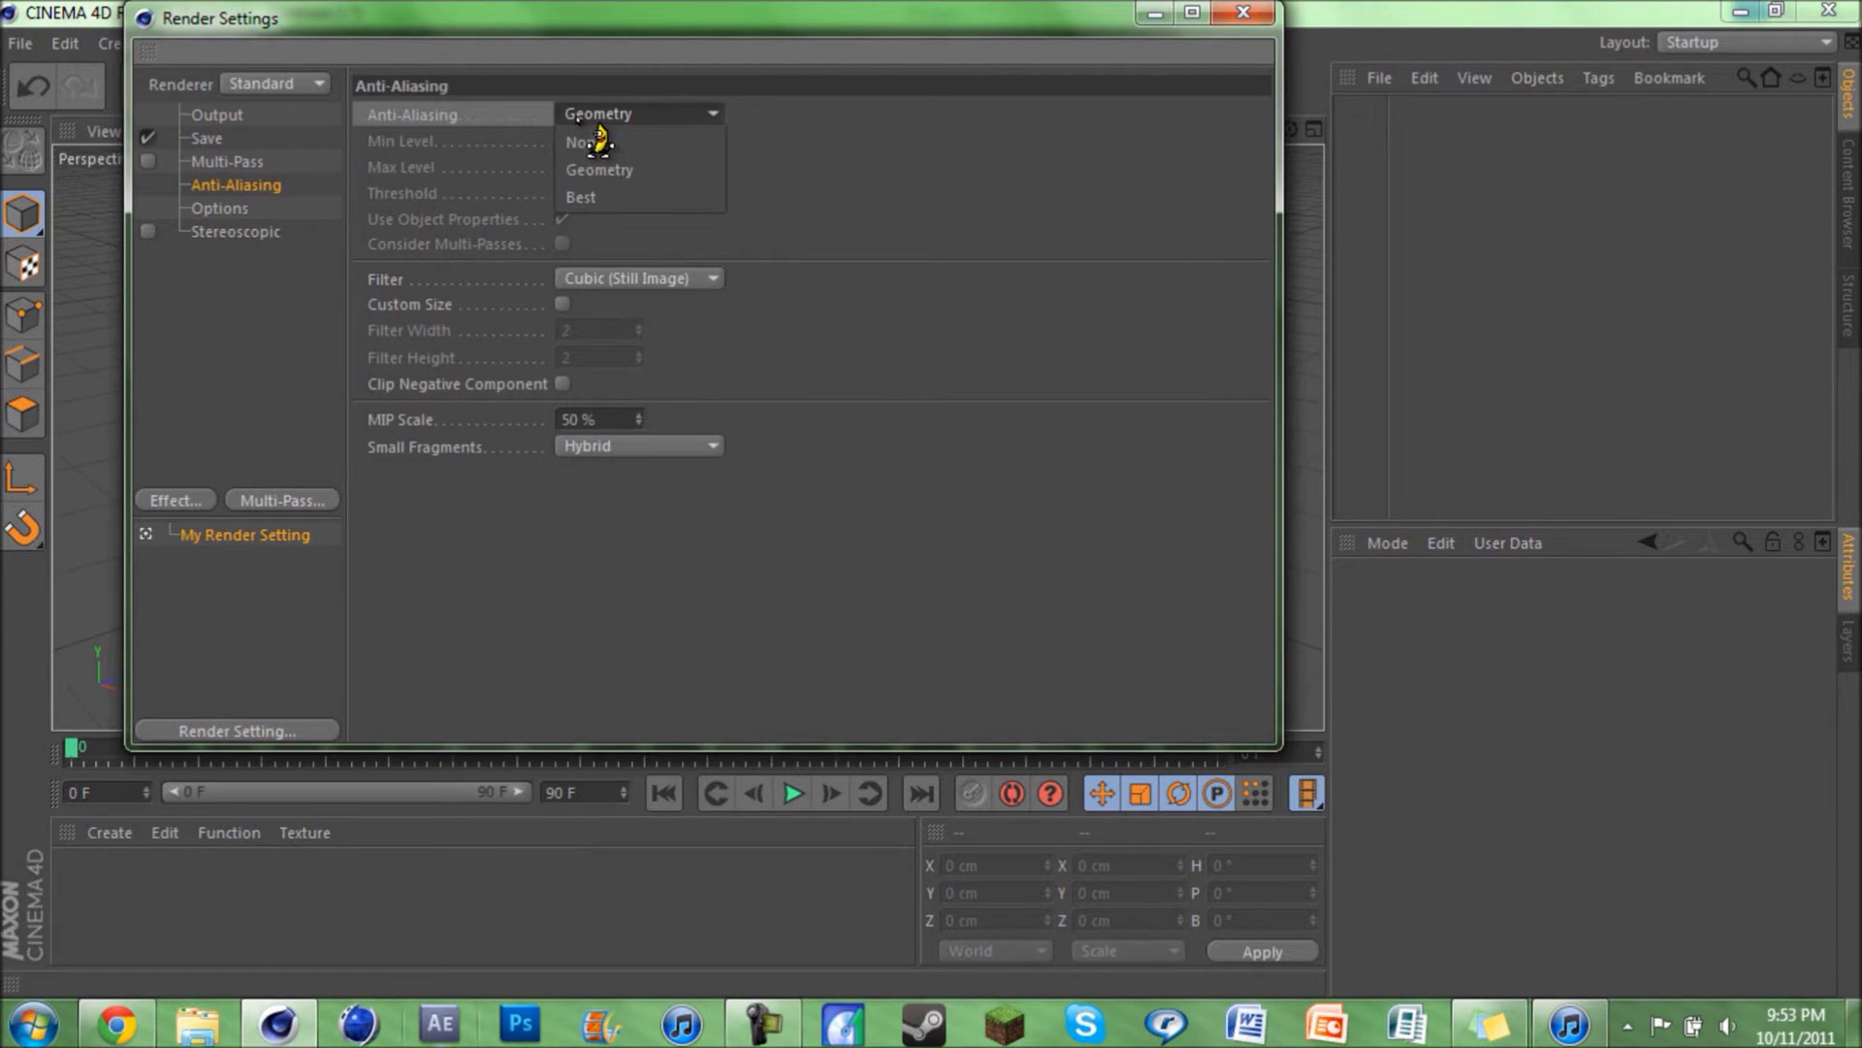
left_click(630, 194)
left_click(631, 140)
left_click(625, 180)
left_click(639, 190)
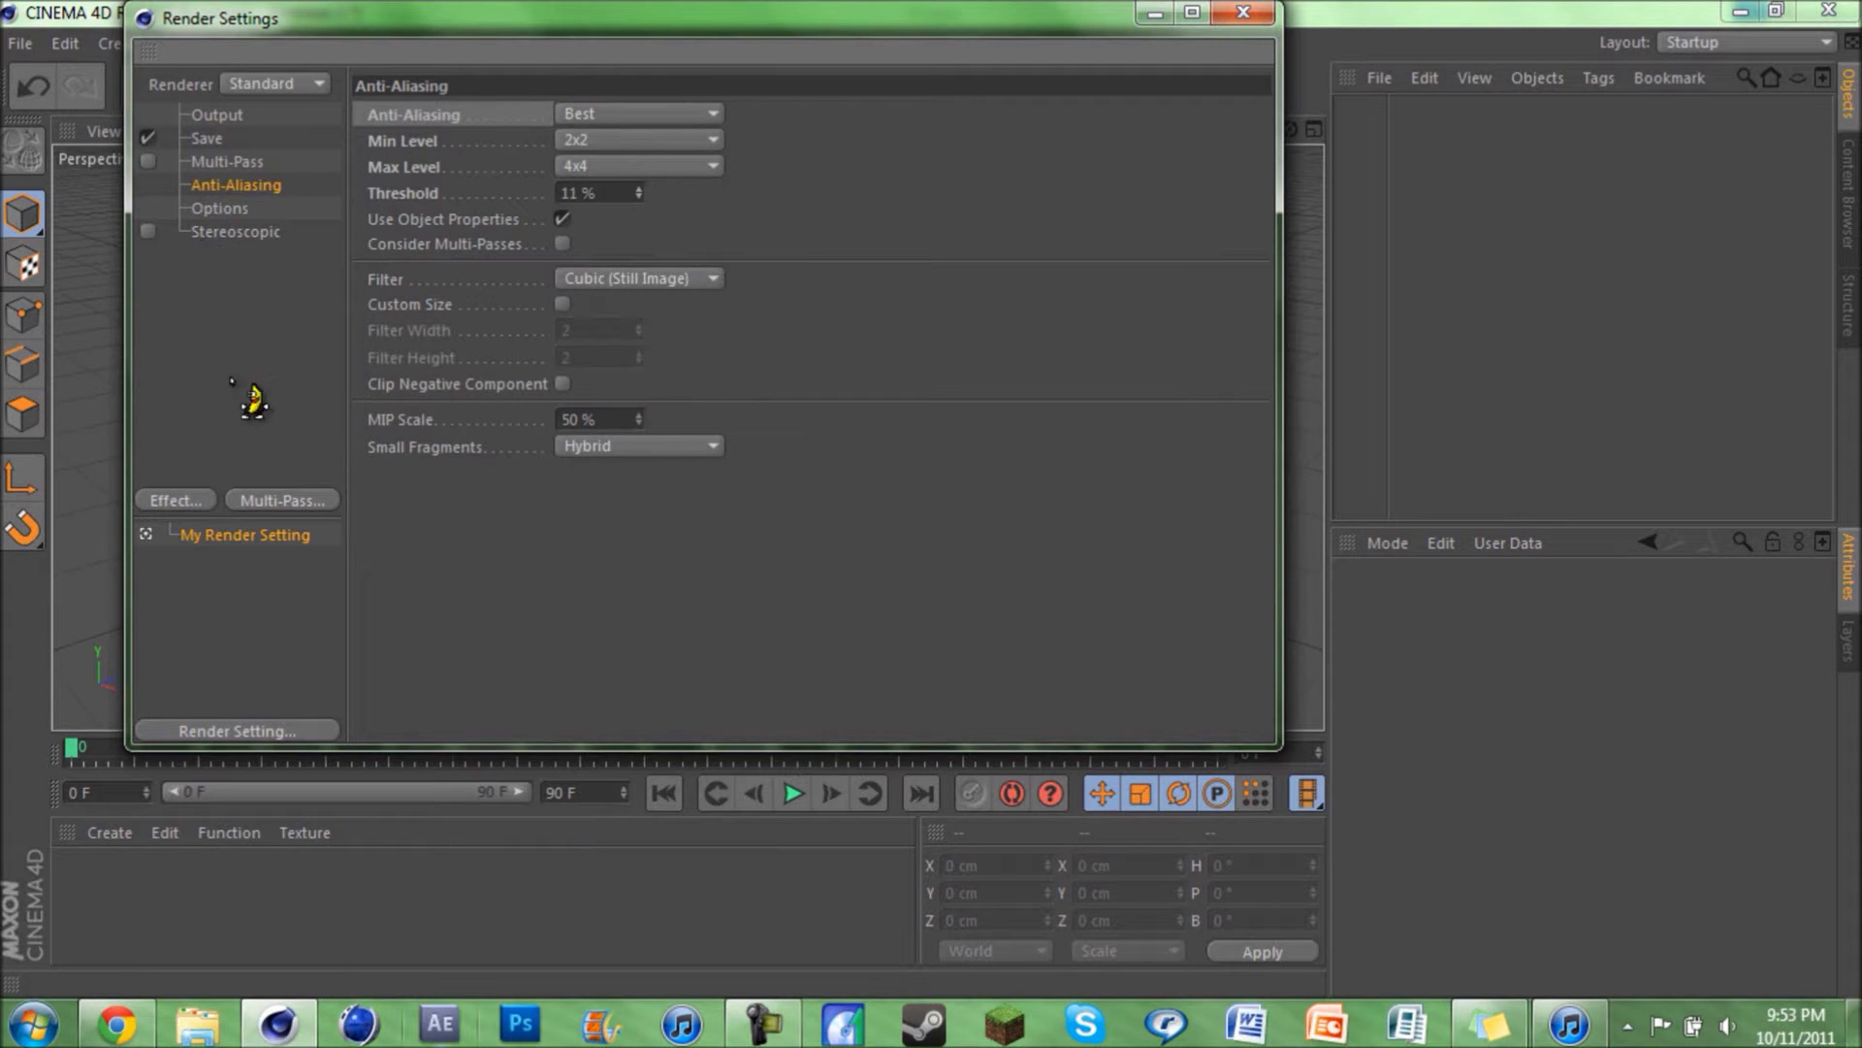
- Add Ambient Occlusion and Global Illumination effects, keeping the Standard renderer
left_click(180, 503)
mouse_move(353, 611)
left_click(504, 611)
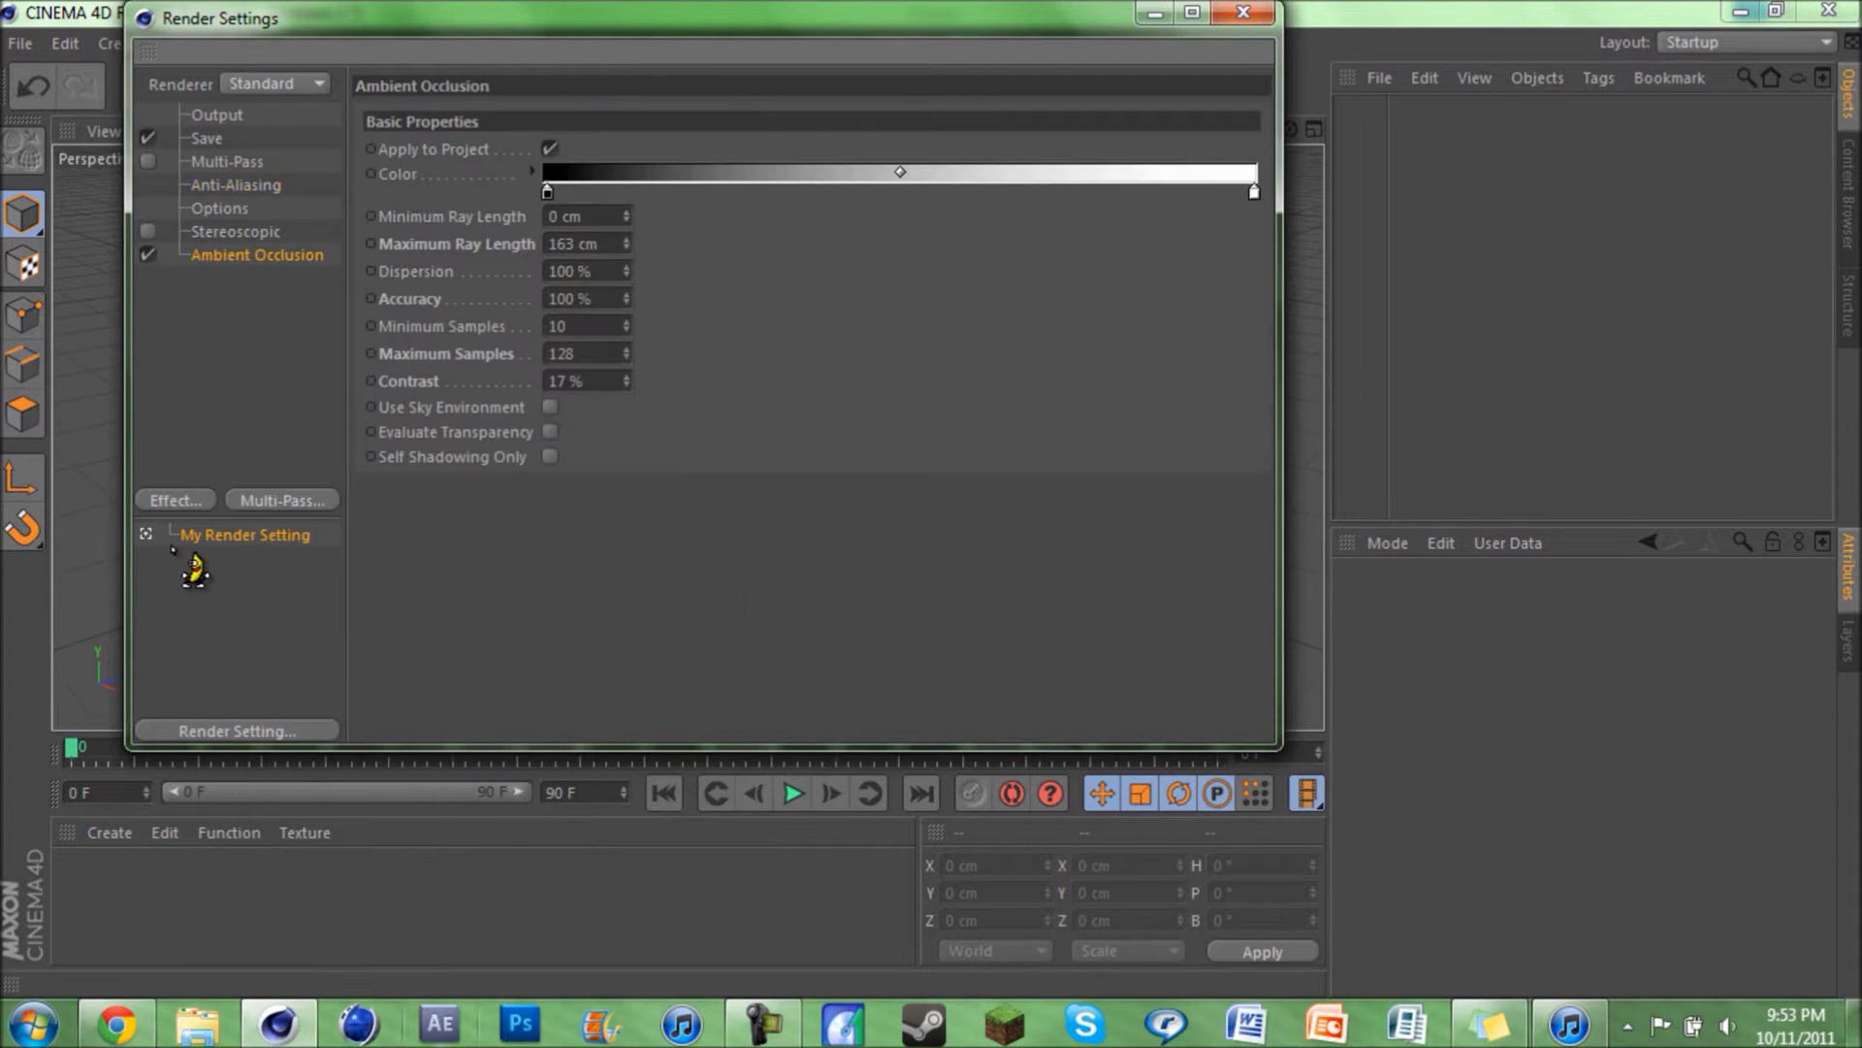
left_click(180, 502)
left_click(490, 635)
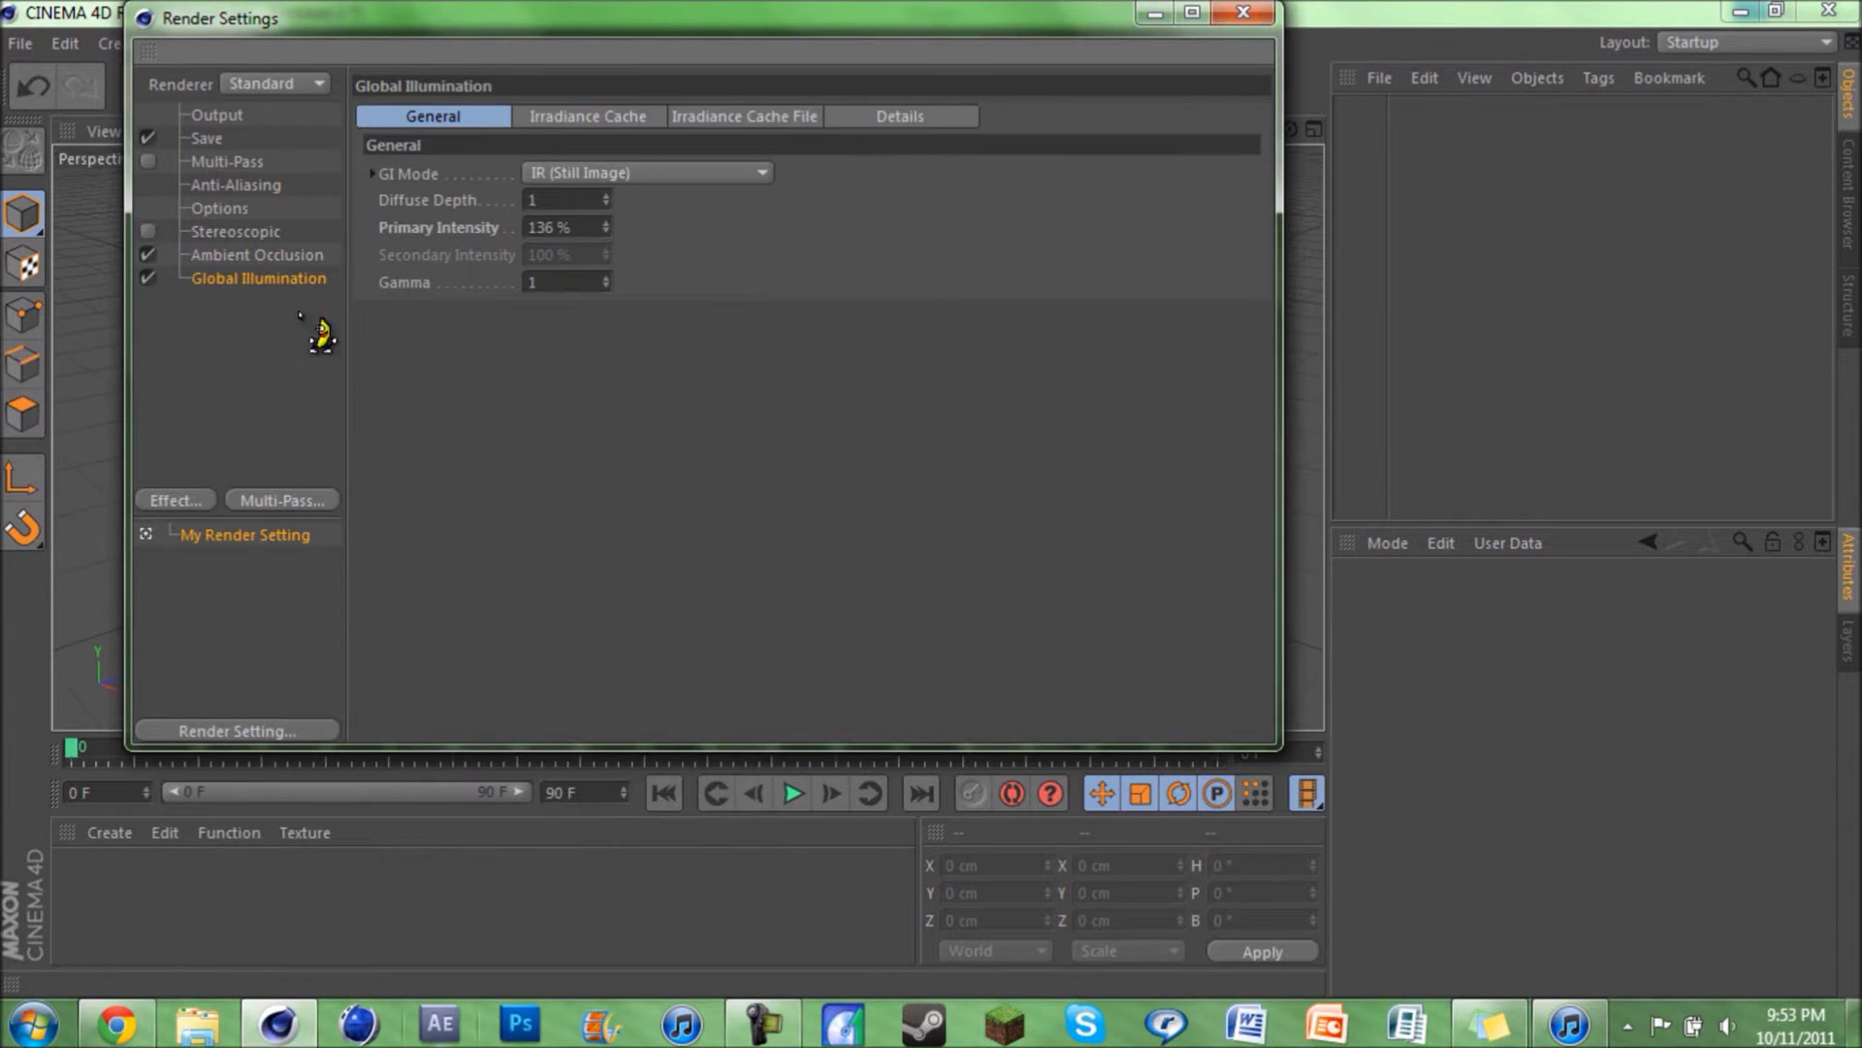
left_click(283, 86)
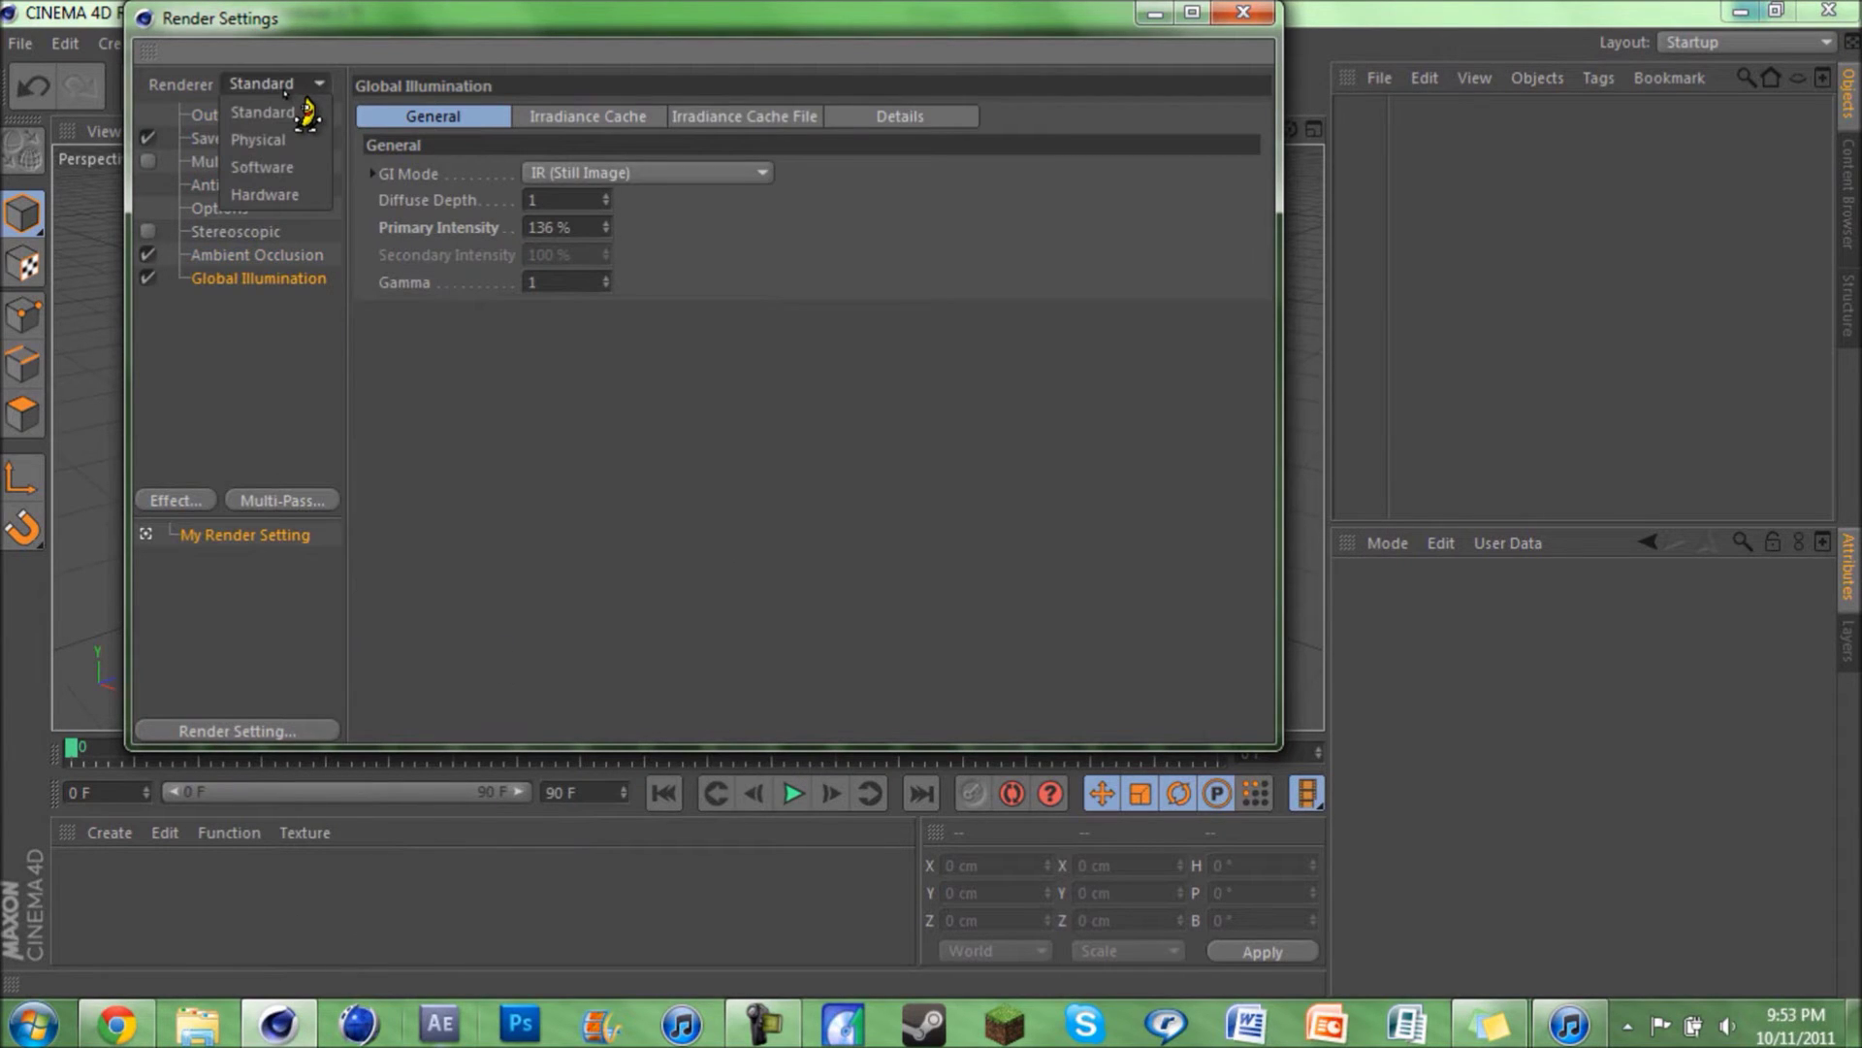
left_click(315, 393)
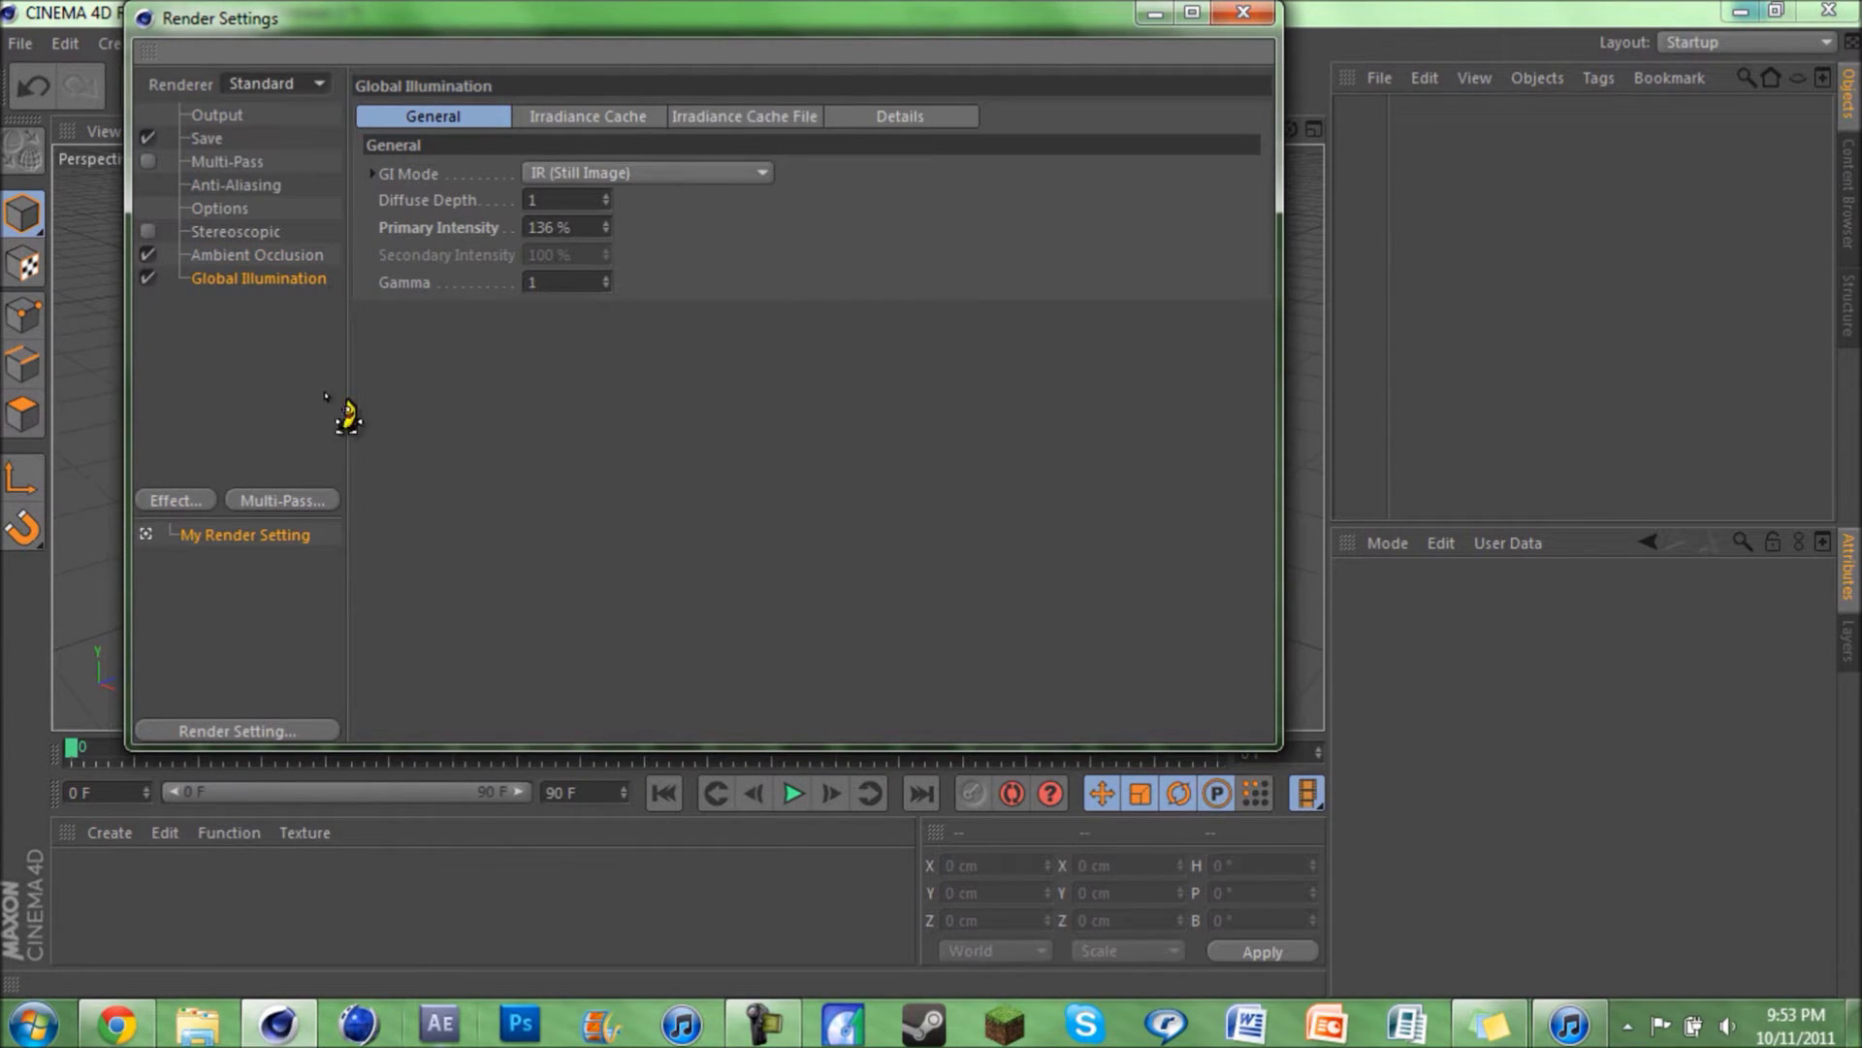
left_click(1243, 11)
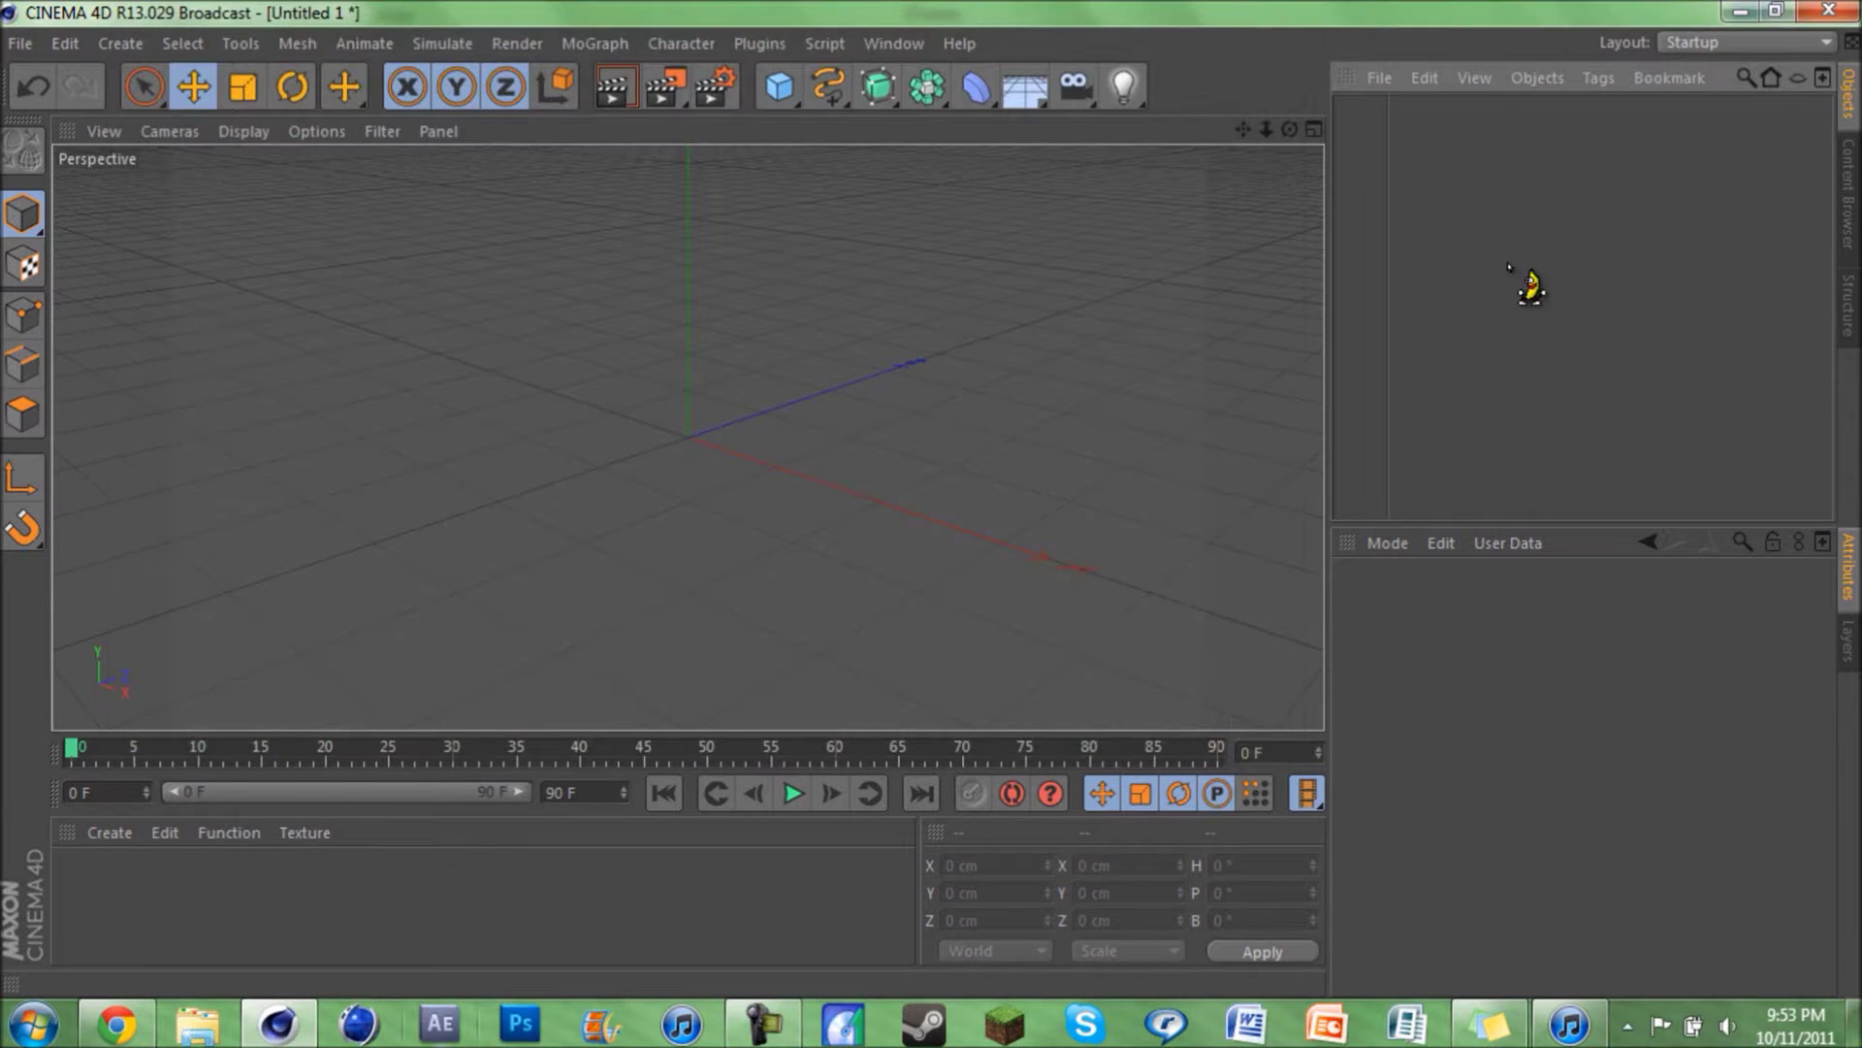
left_click_drag(1290, 129, 955, 524)
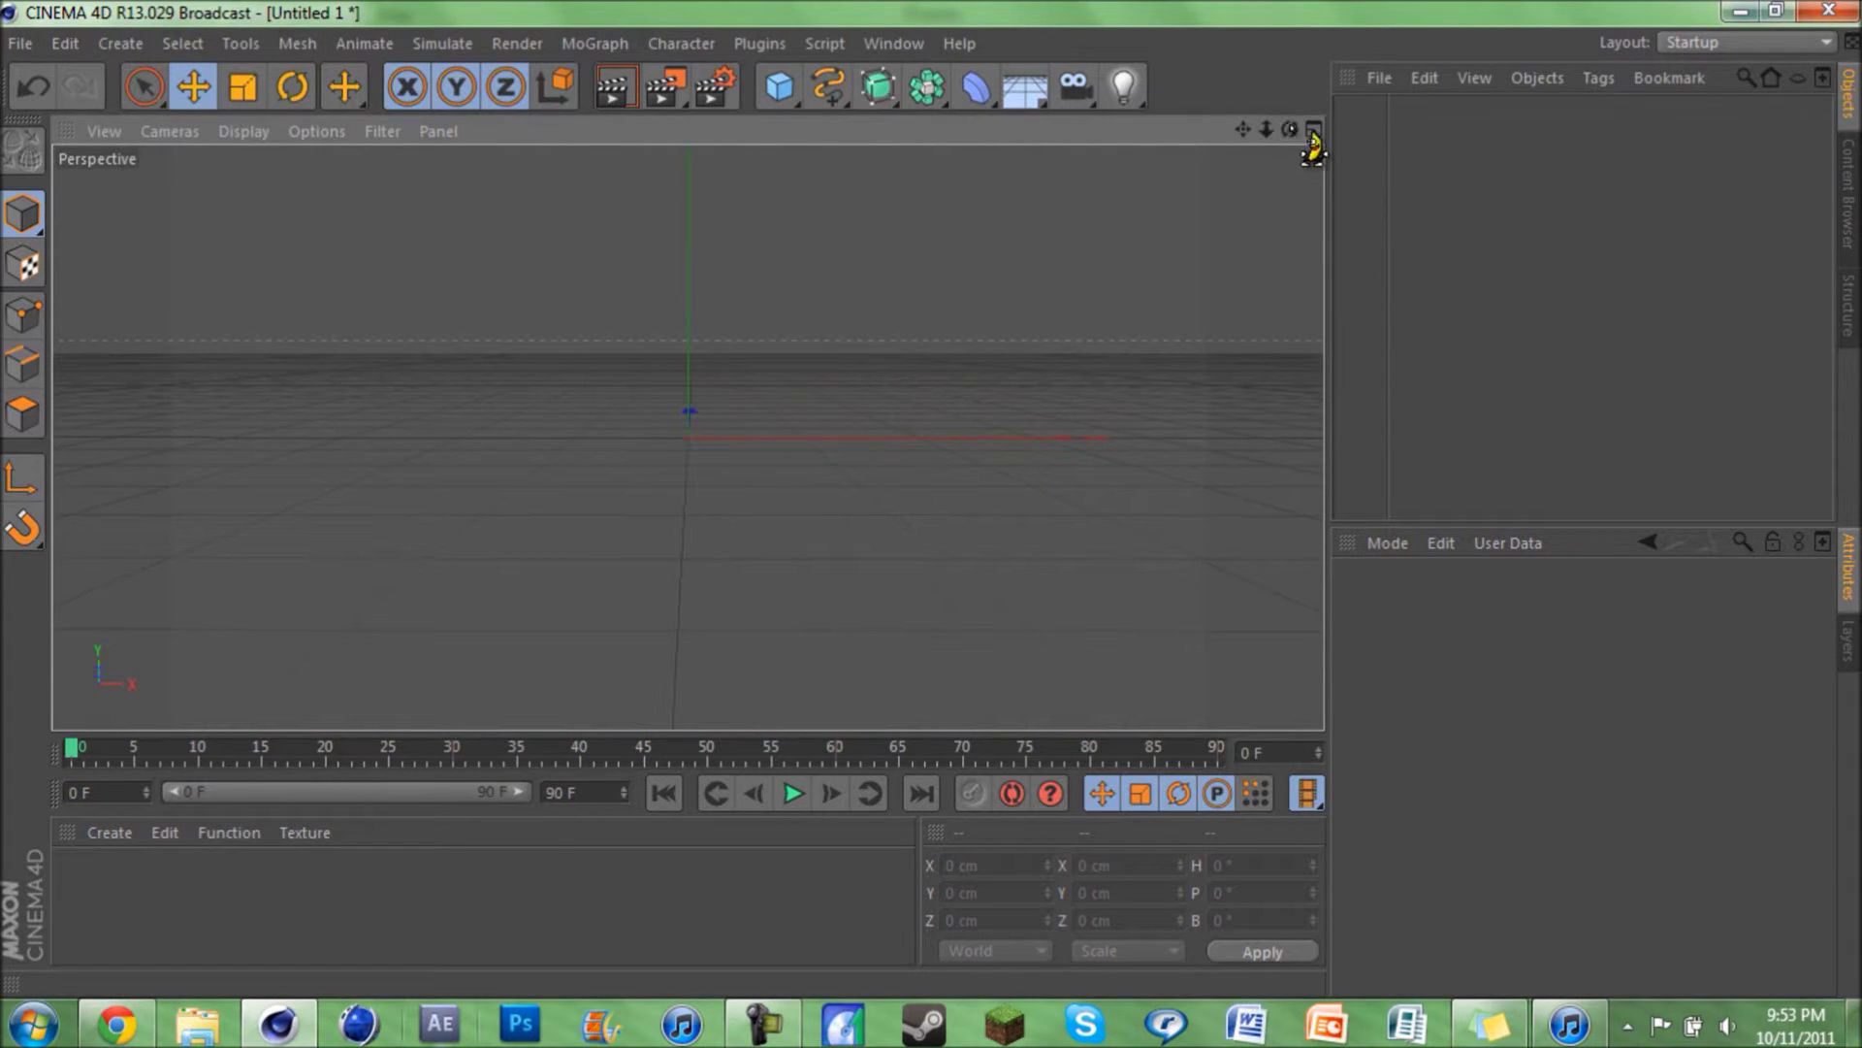
left_click(65, 43)
left_click(119, 479)
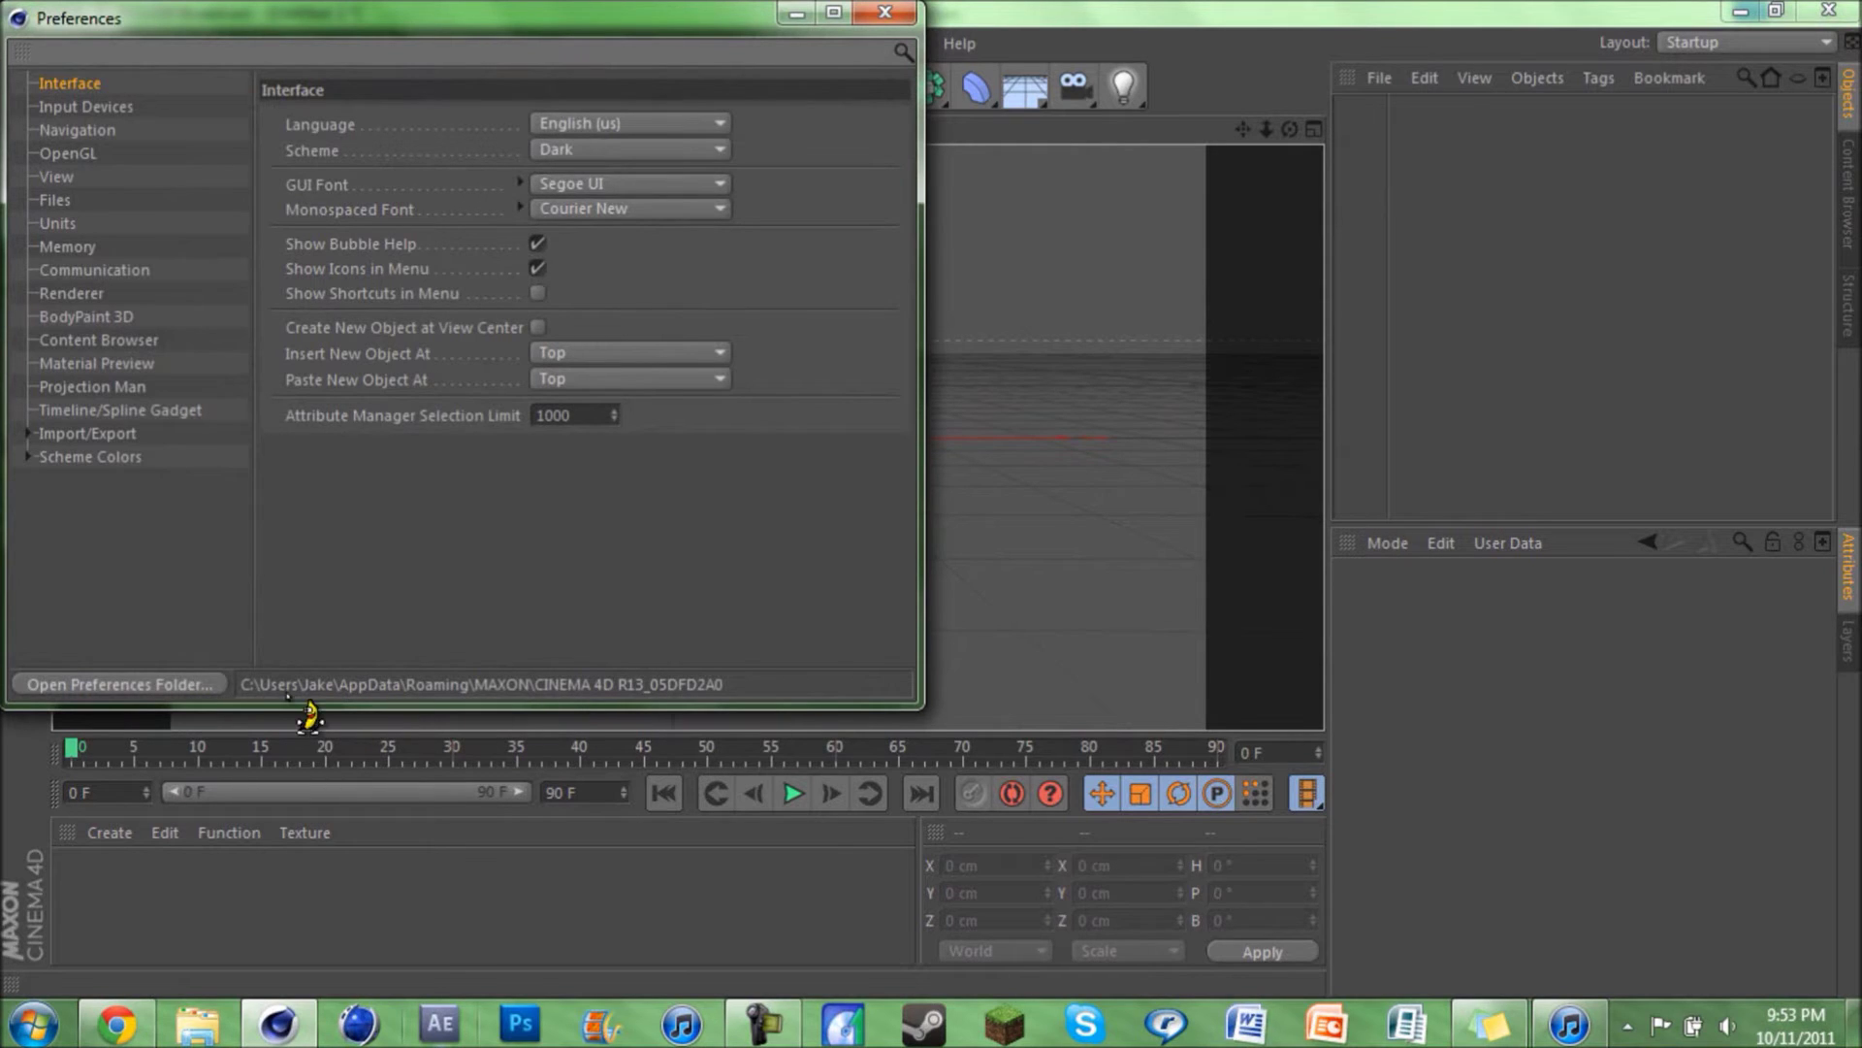
left_click(112, 683)
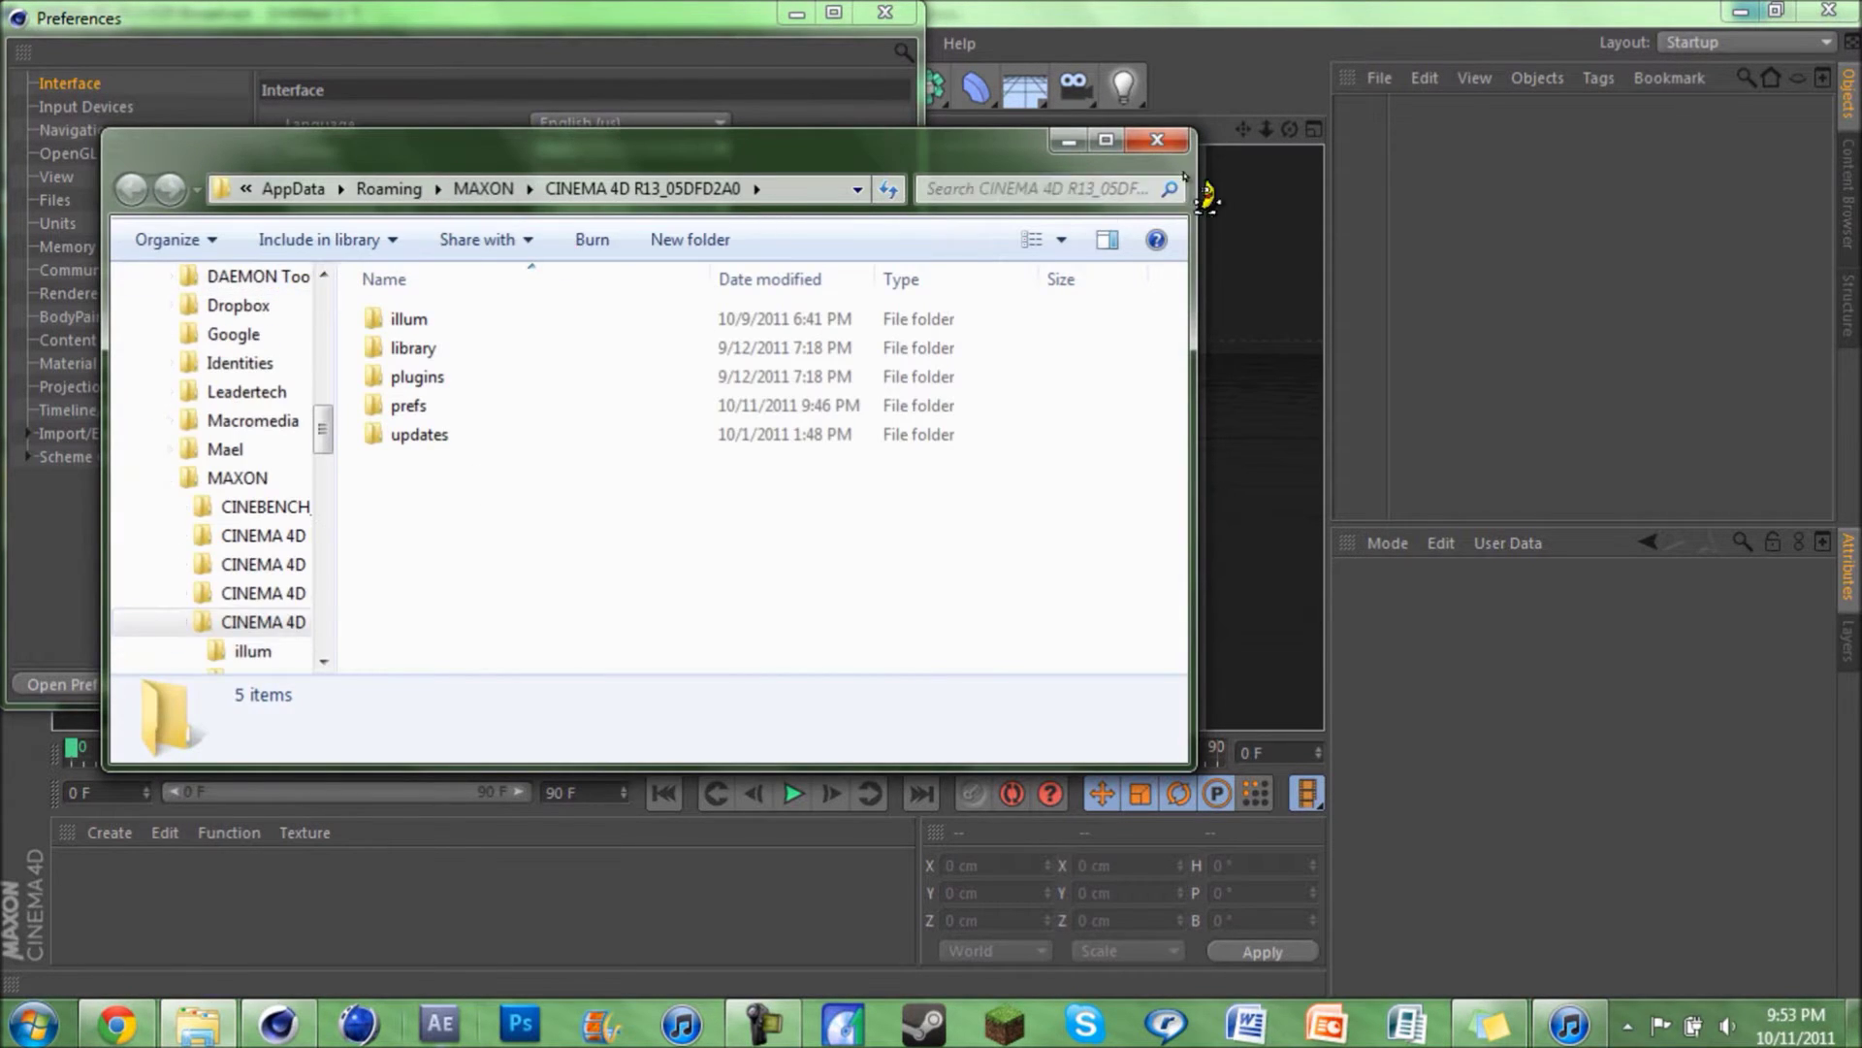
left_click(1157, 140)
- Close the preferences and start saving the scene under the name new.c4d
left_click(908, 18)
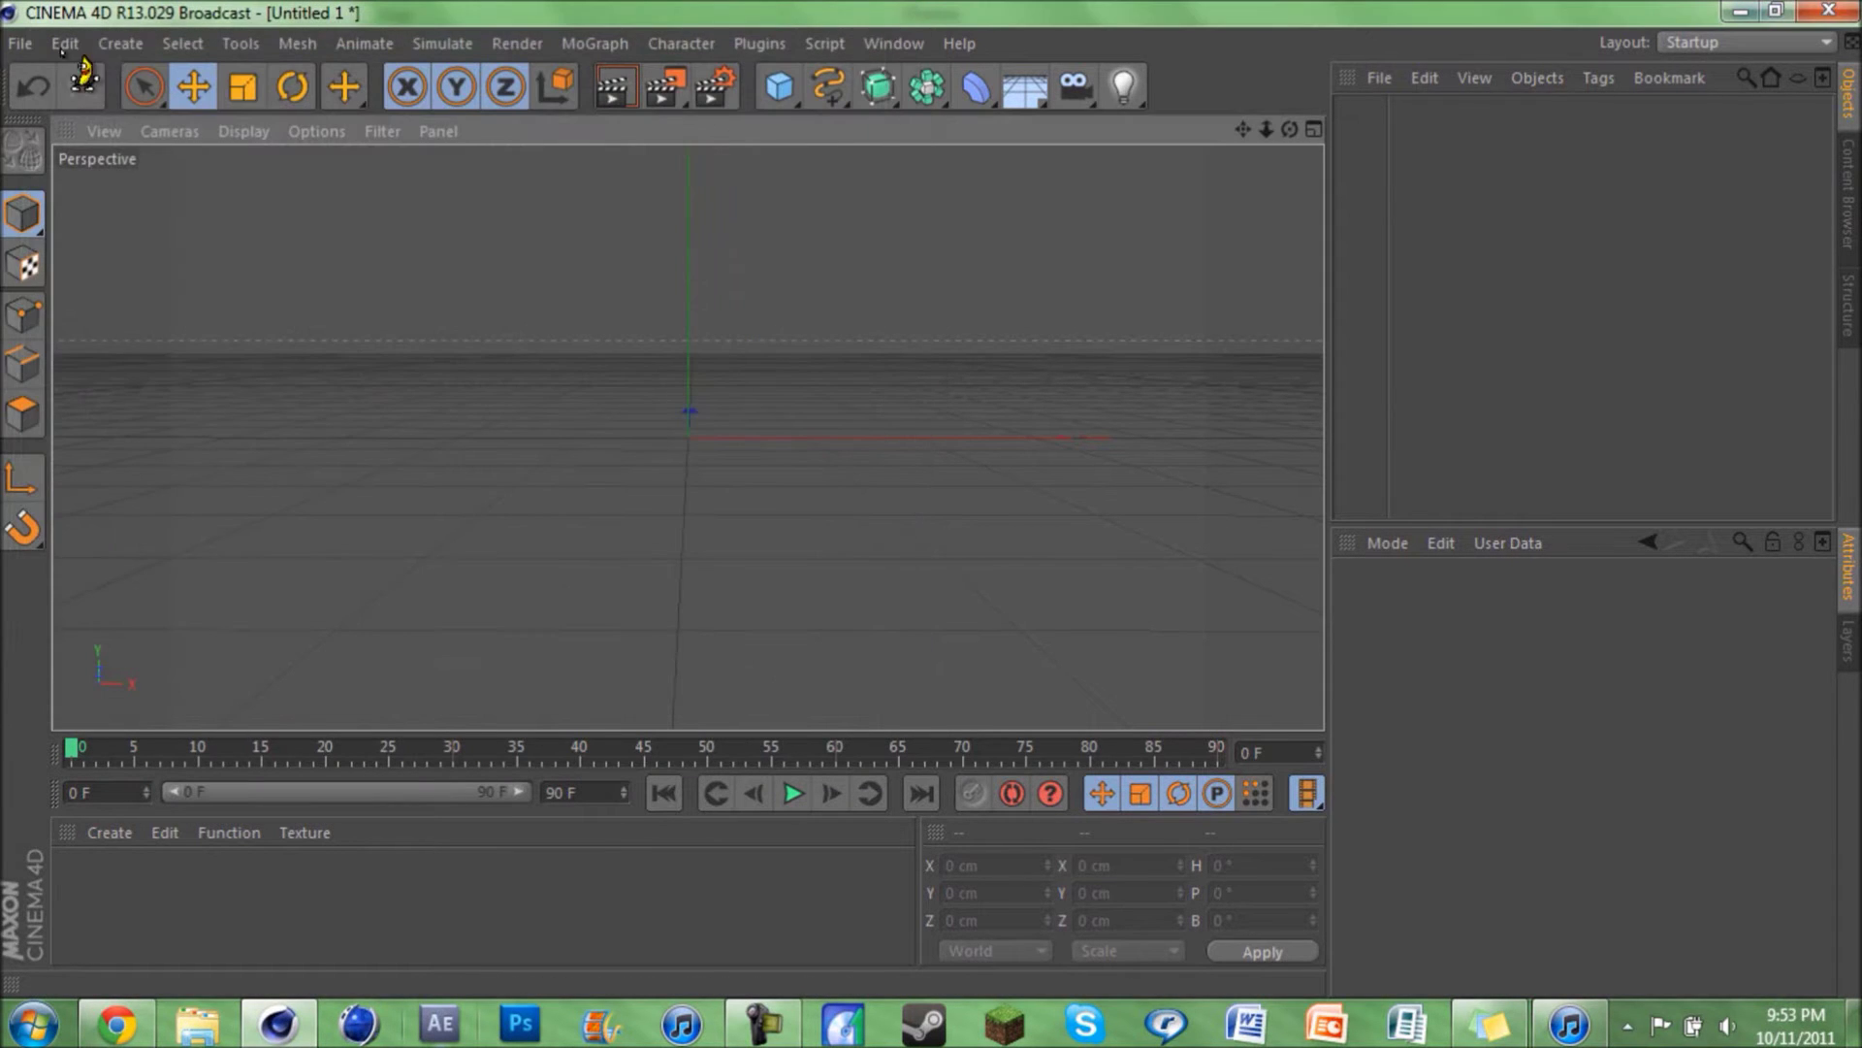
left_click(20, 44)
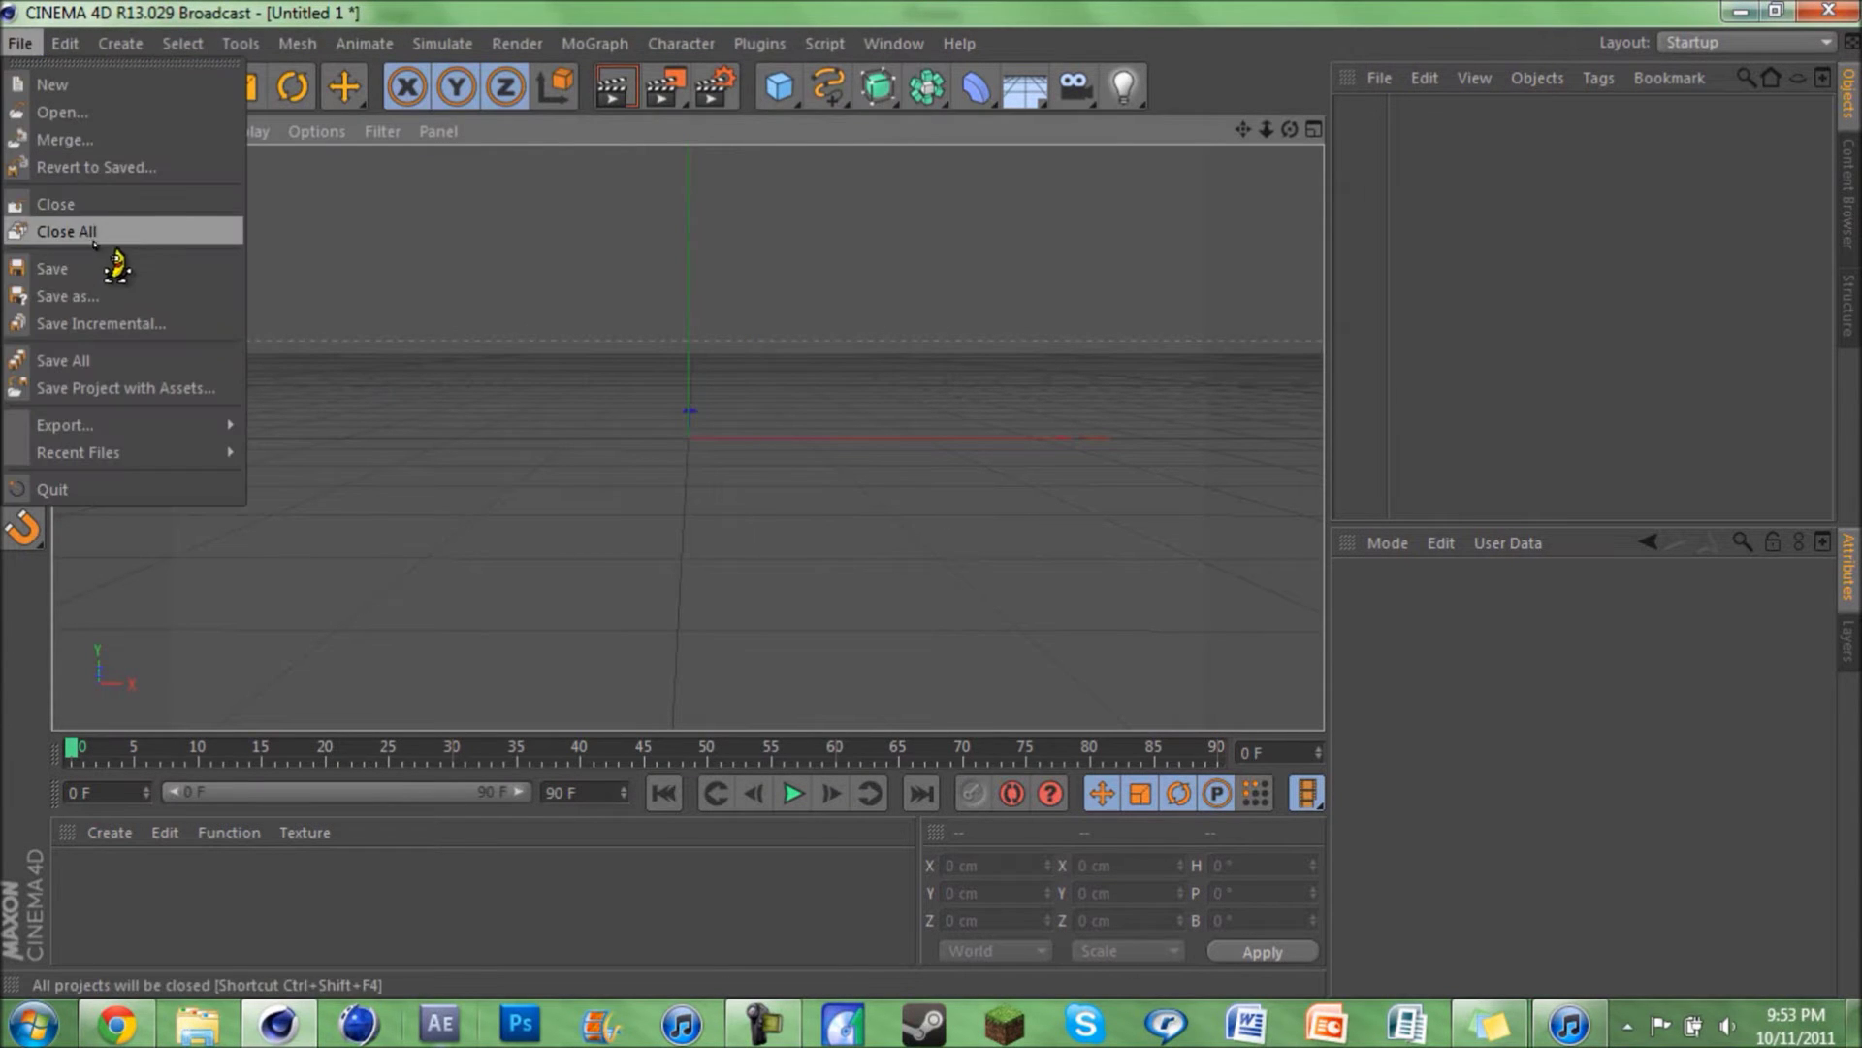
left_click(89, 268)
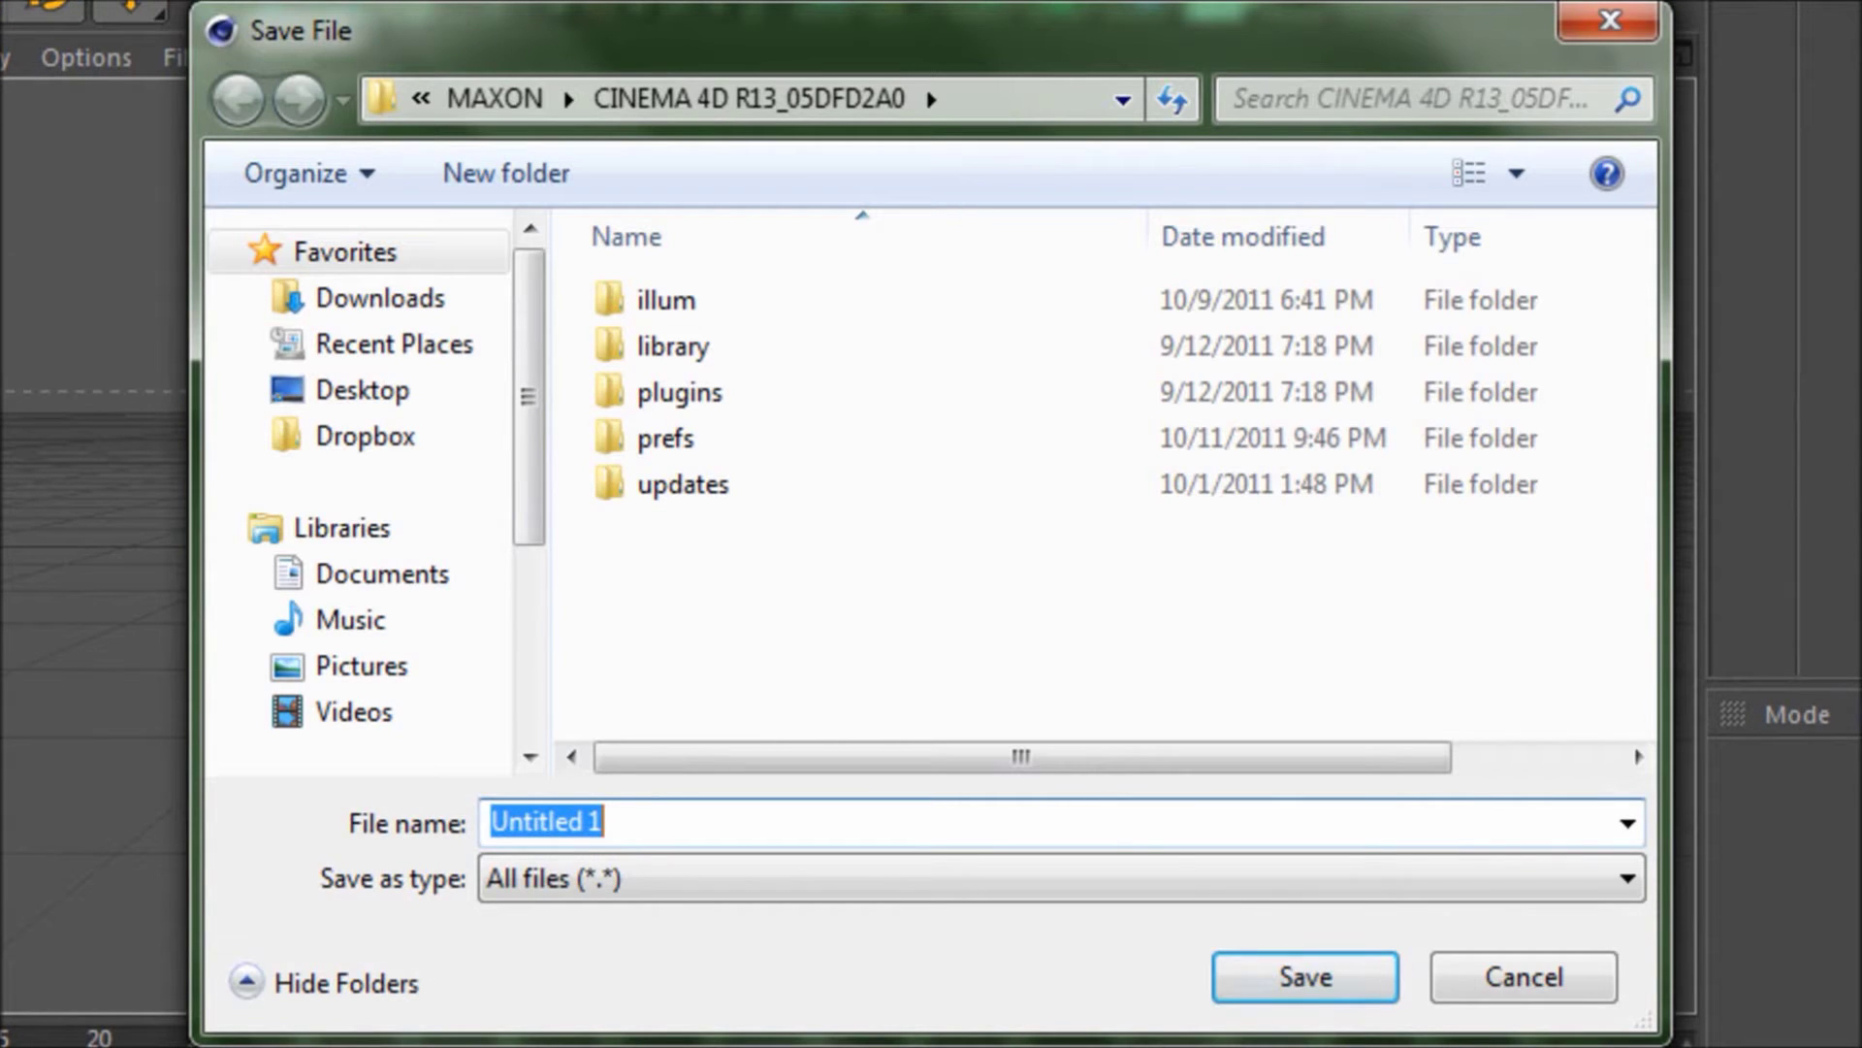
type("new.c4d")
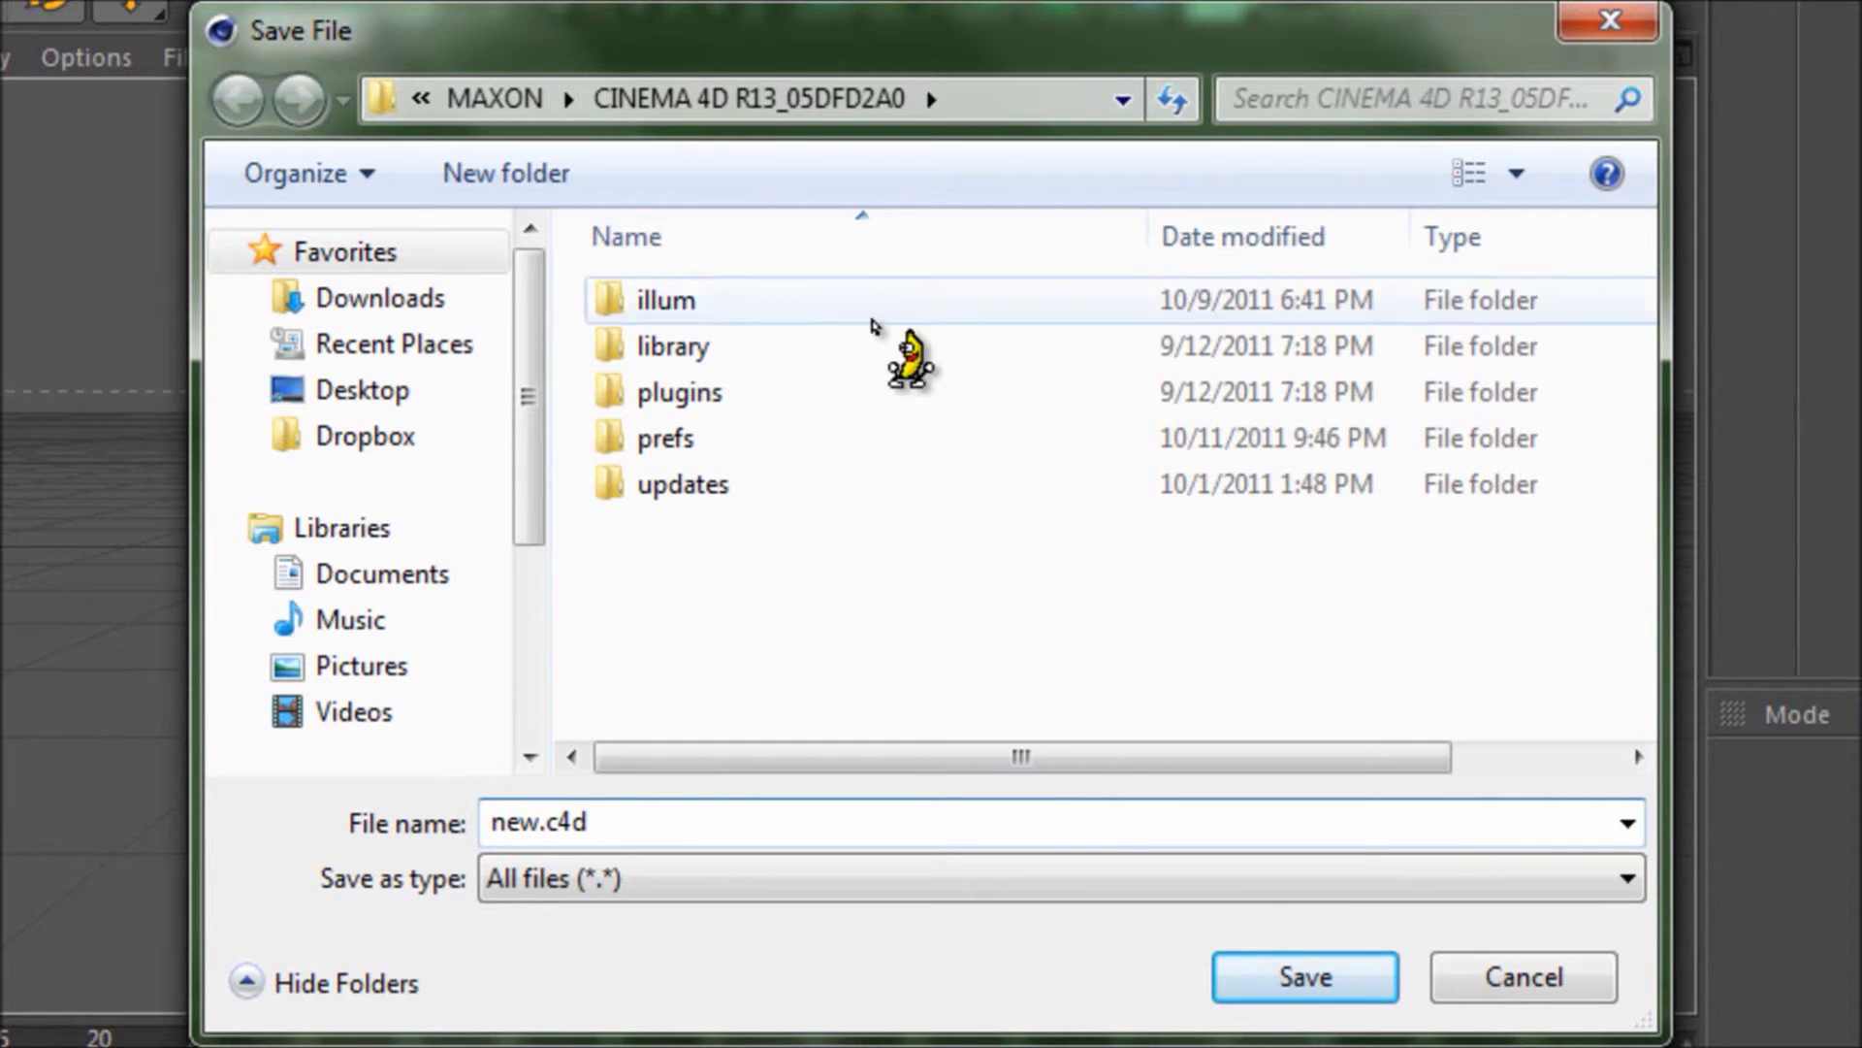
- Browse the save dialog from OS (C:) into Users and the user's personal folder
left_click_drag(531, 354, 530, 545)
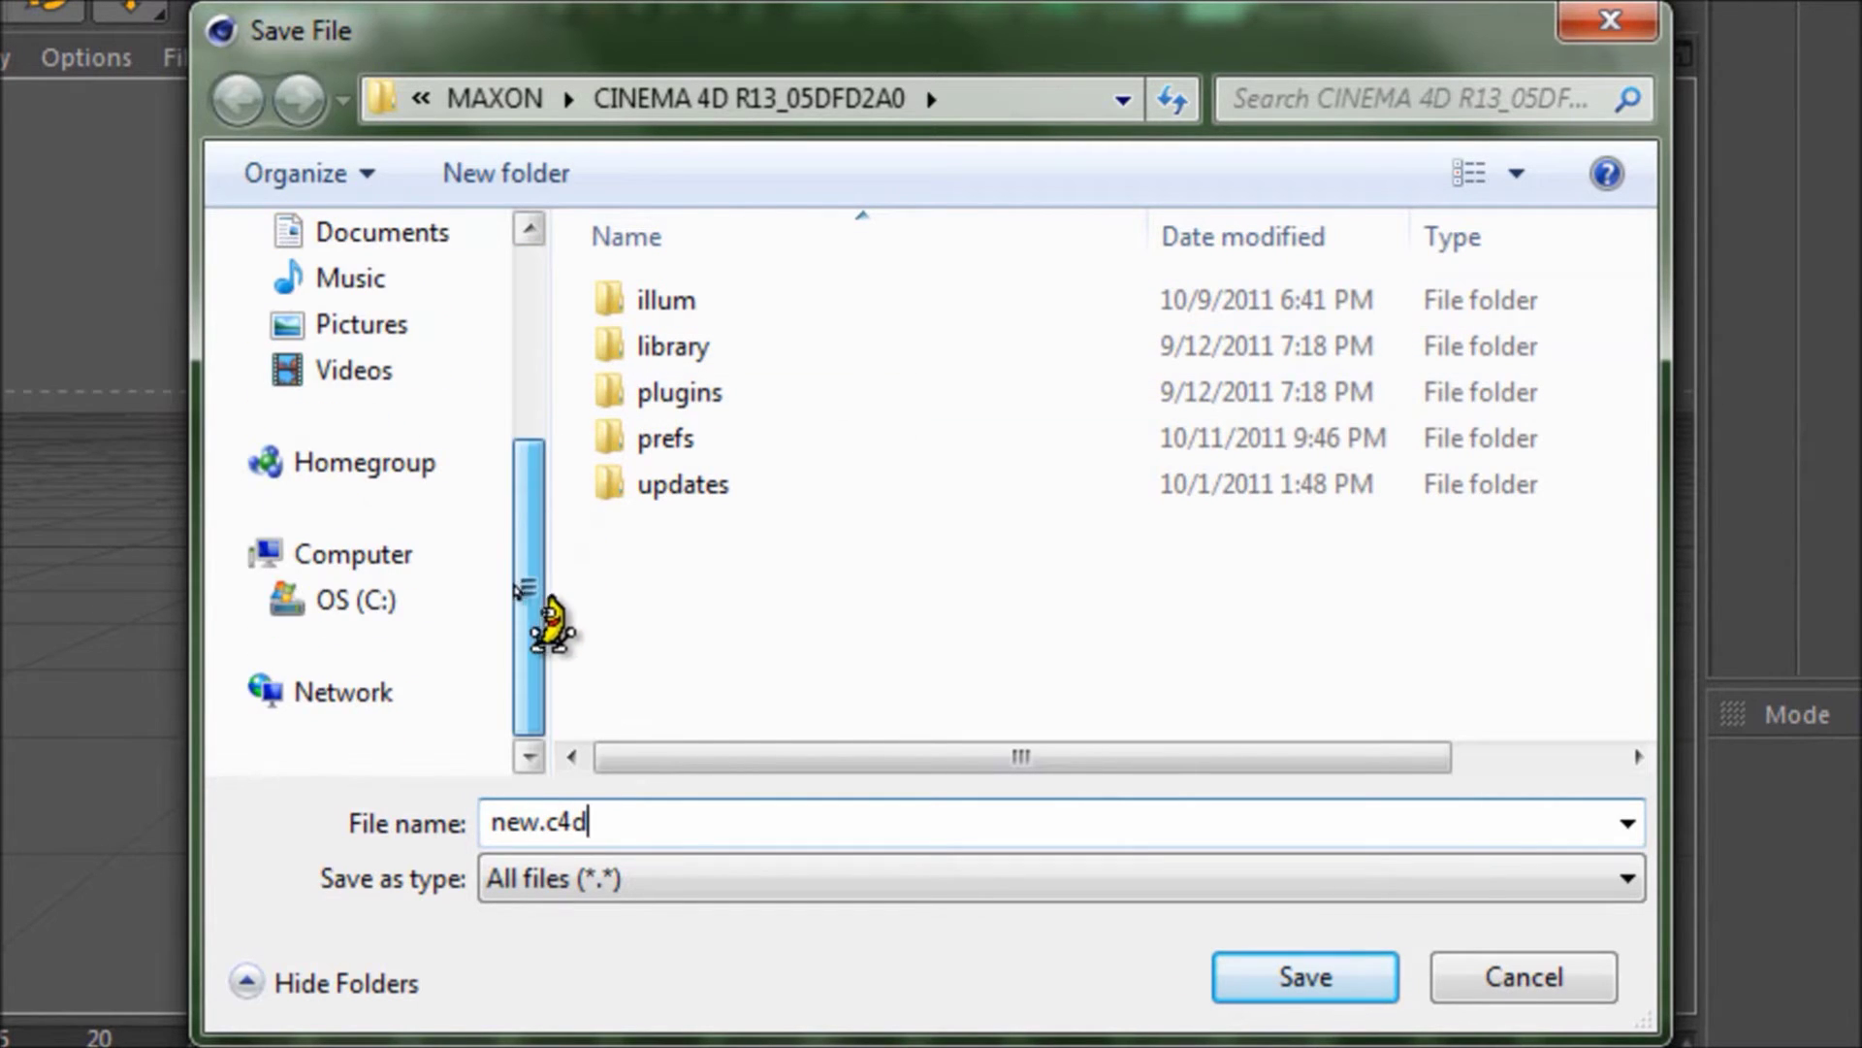
left_click(362, 603)
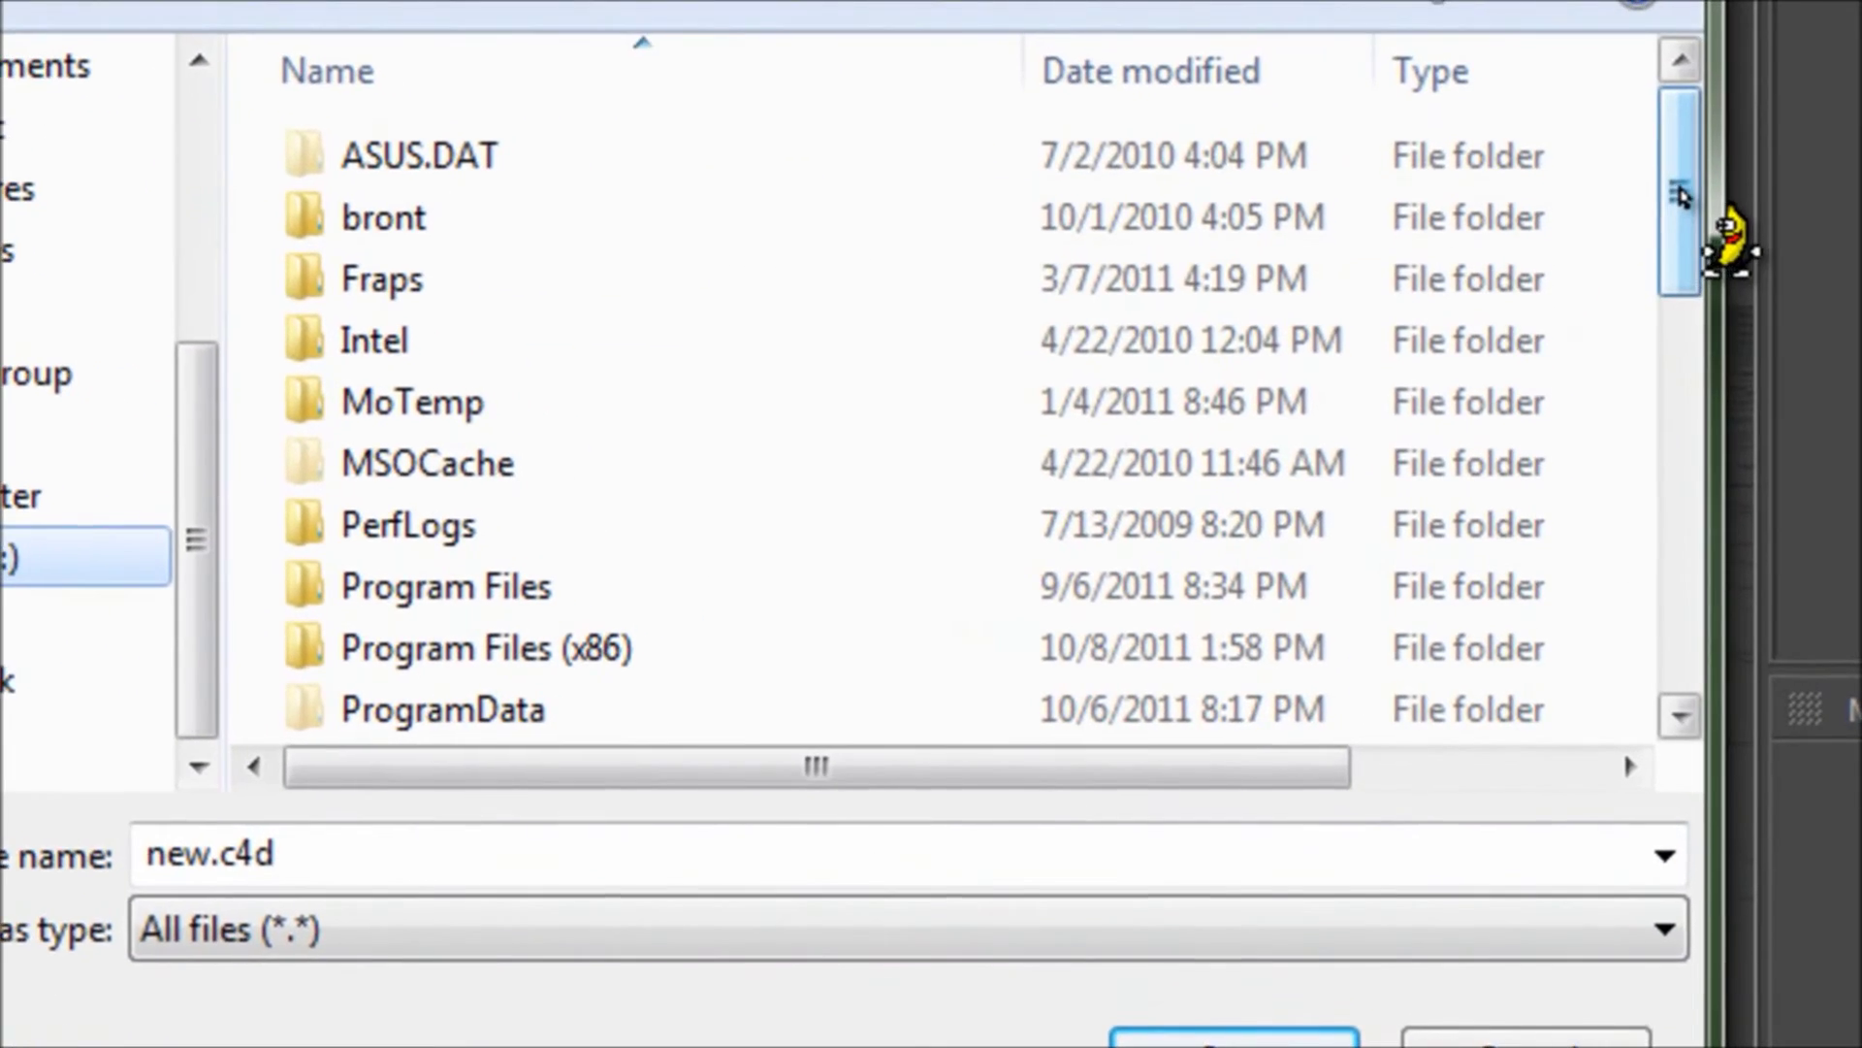
left_click_drag(1640, 329, 1640, 335)
left_click_drag(1681, 204, 1684, 312)
left_click(470, 485)
double_click(471, 486)
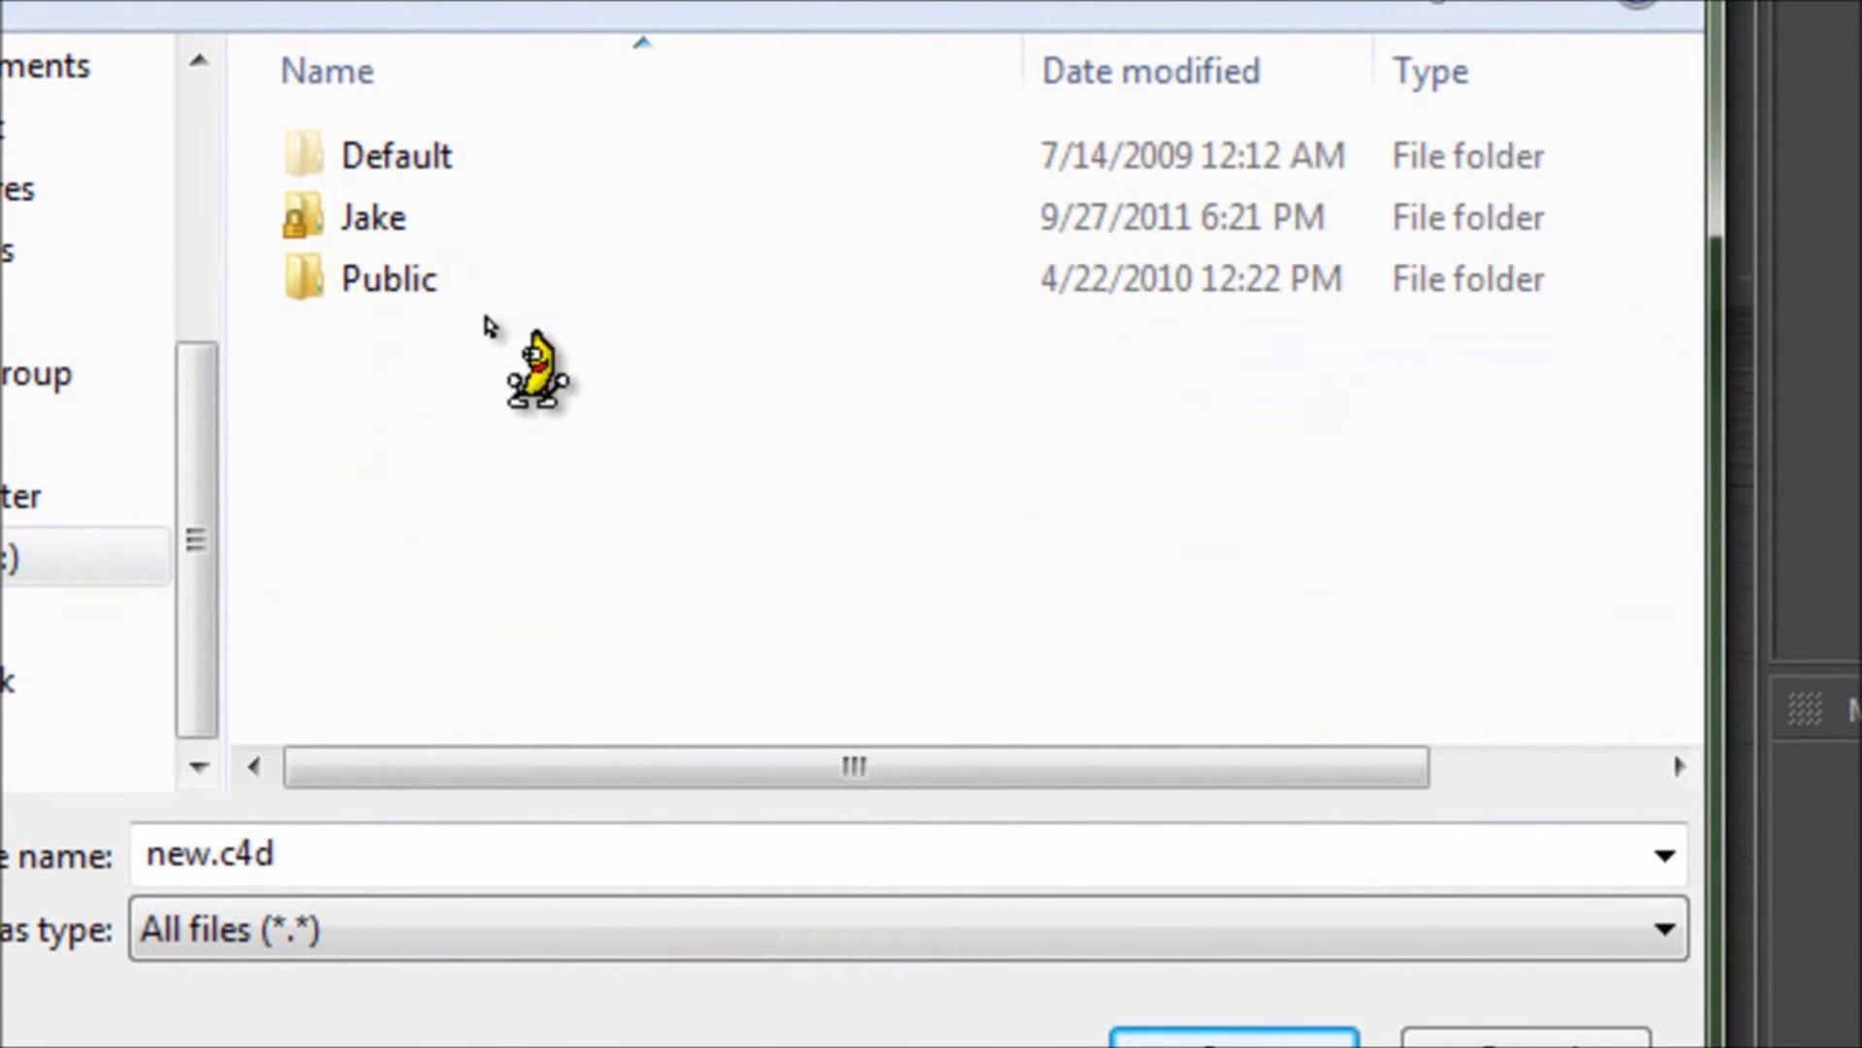
left_click(425, 215)
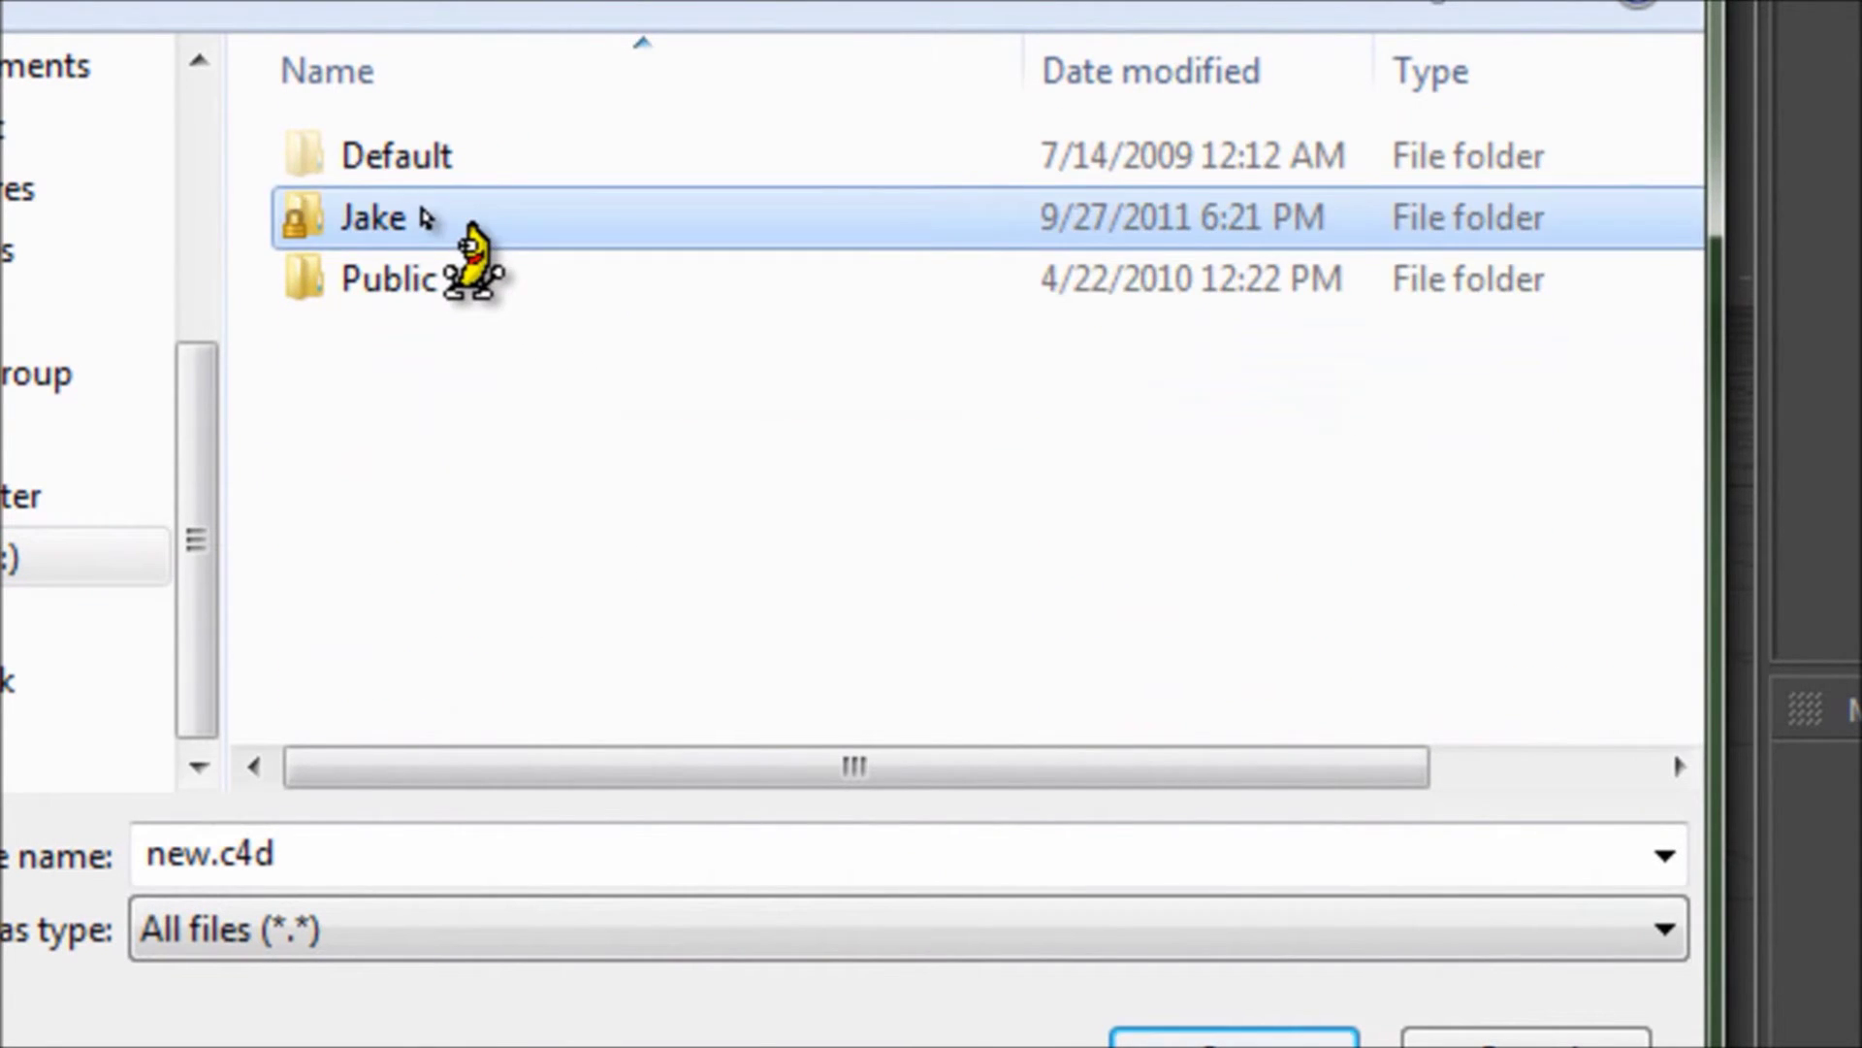
double_click(425, 215)
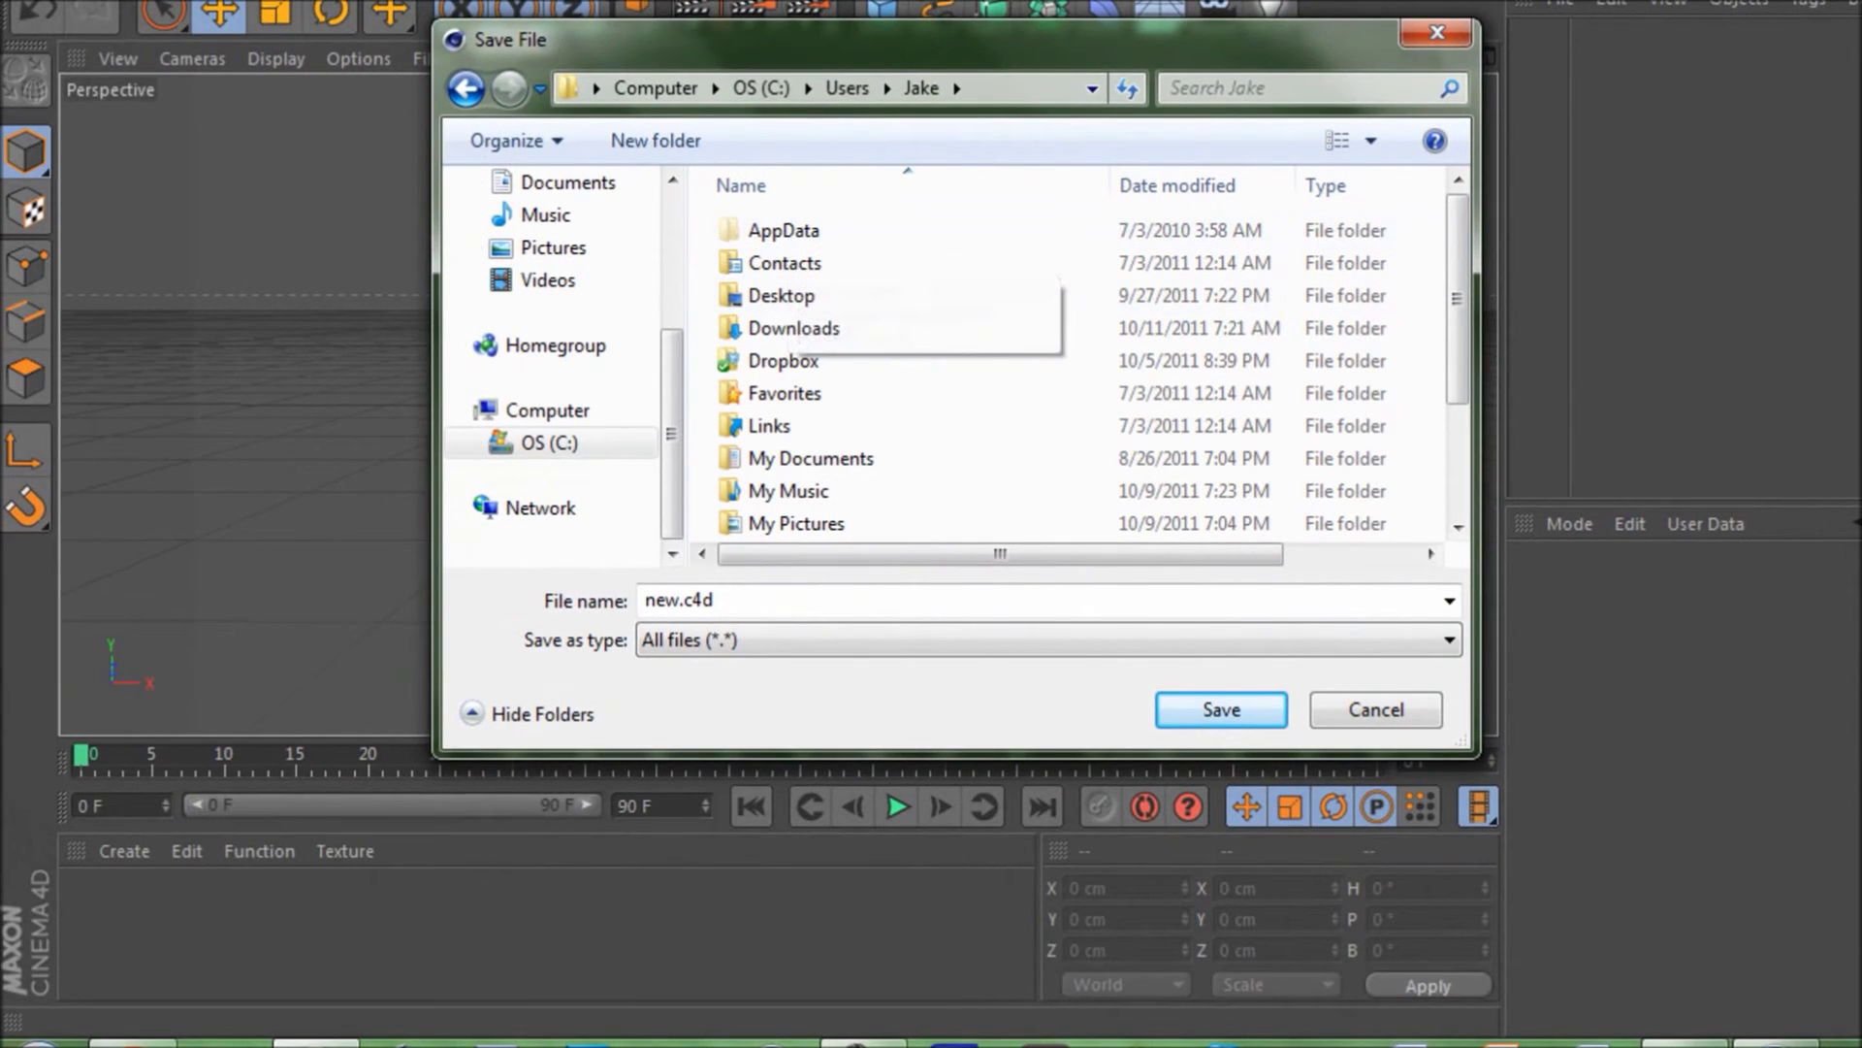
key("super")
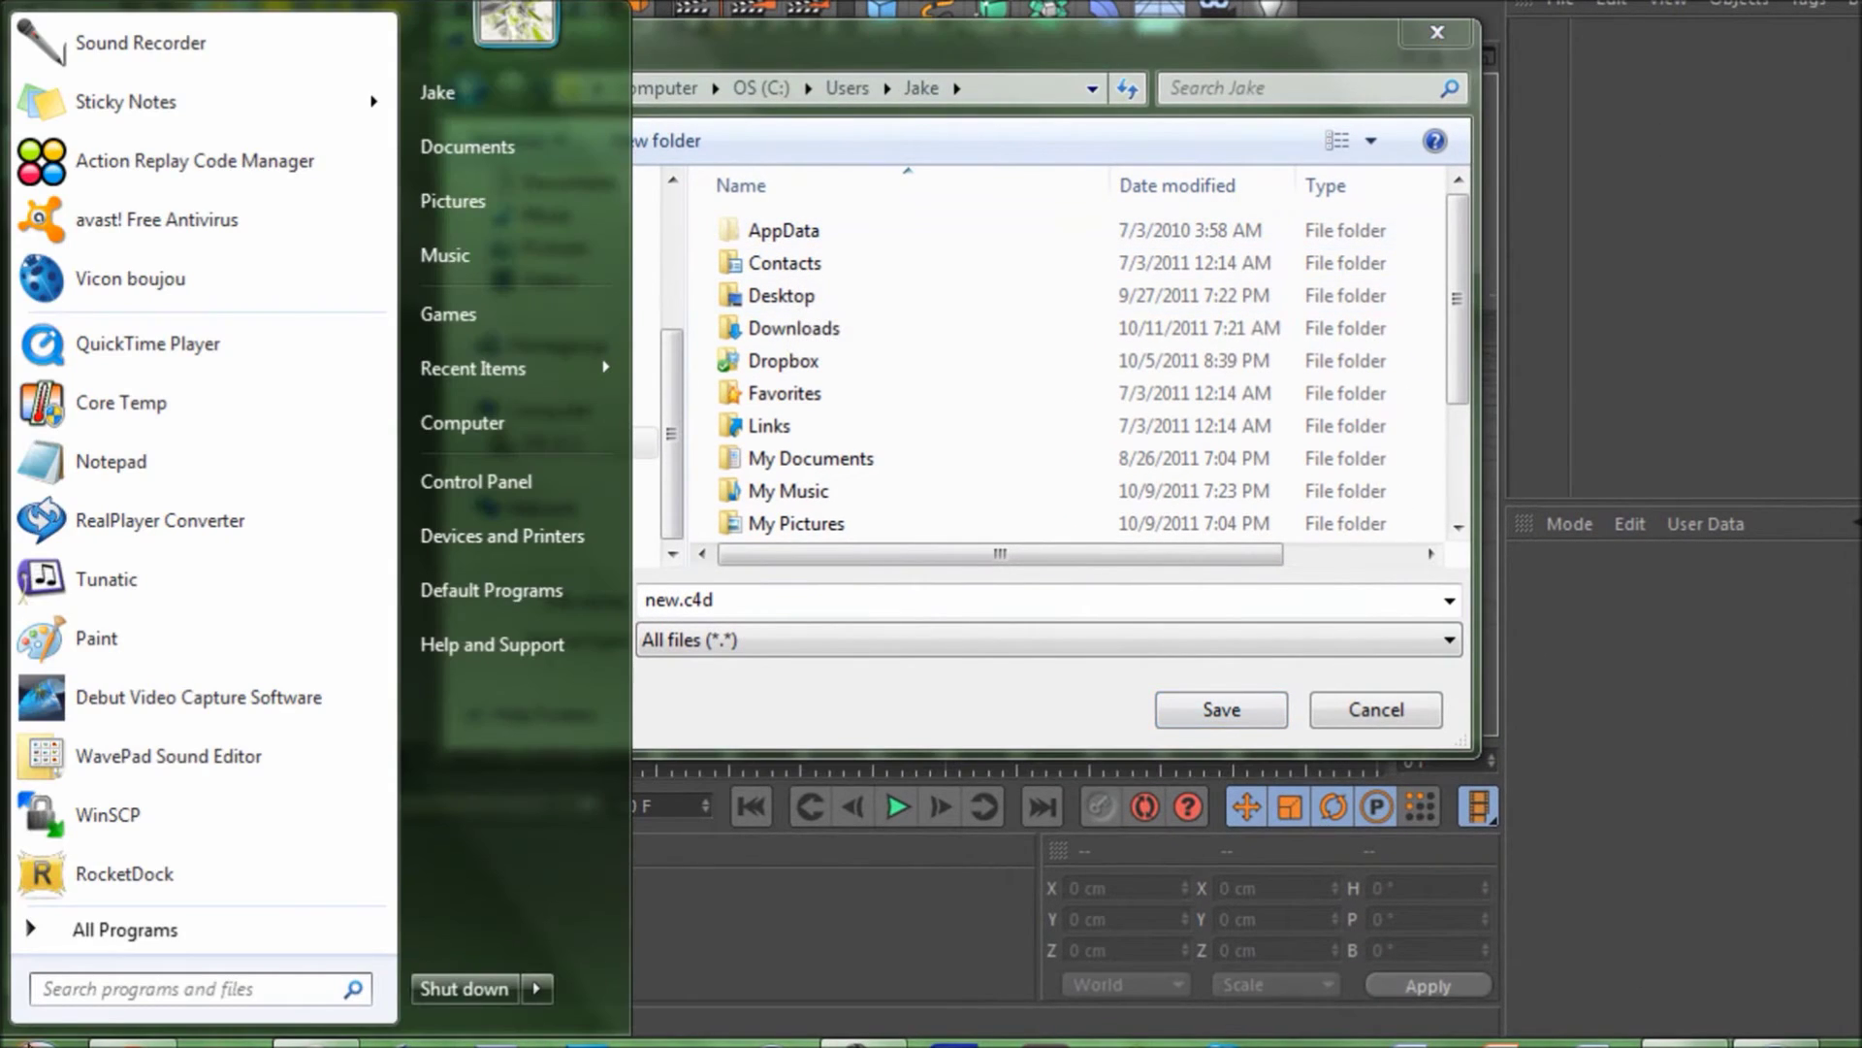
- Find Folder Options via Start search and enable 'Show hidden files, folders, and drives' on the View tab
type("search")
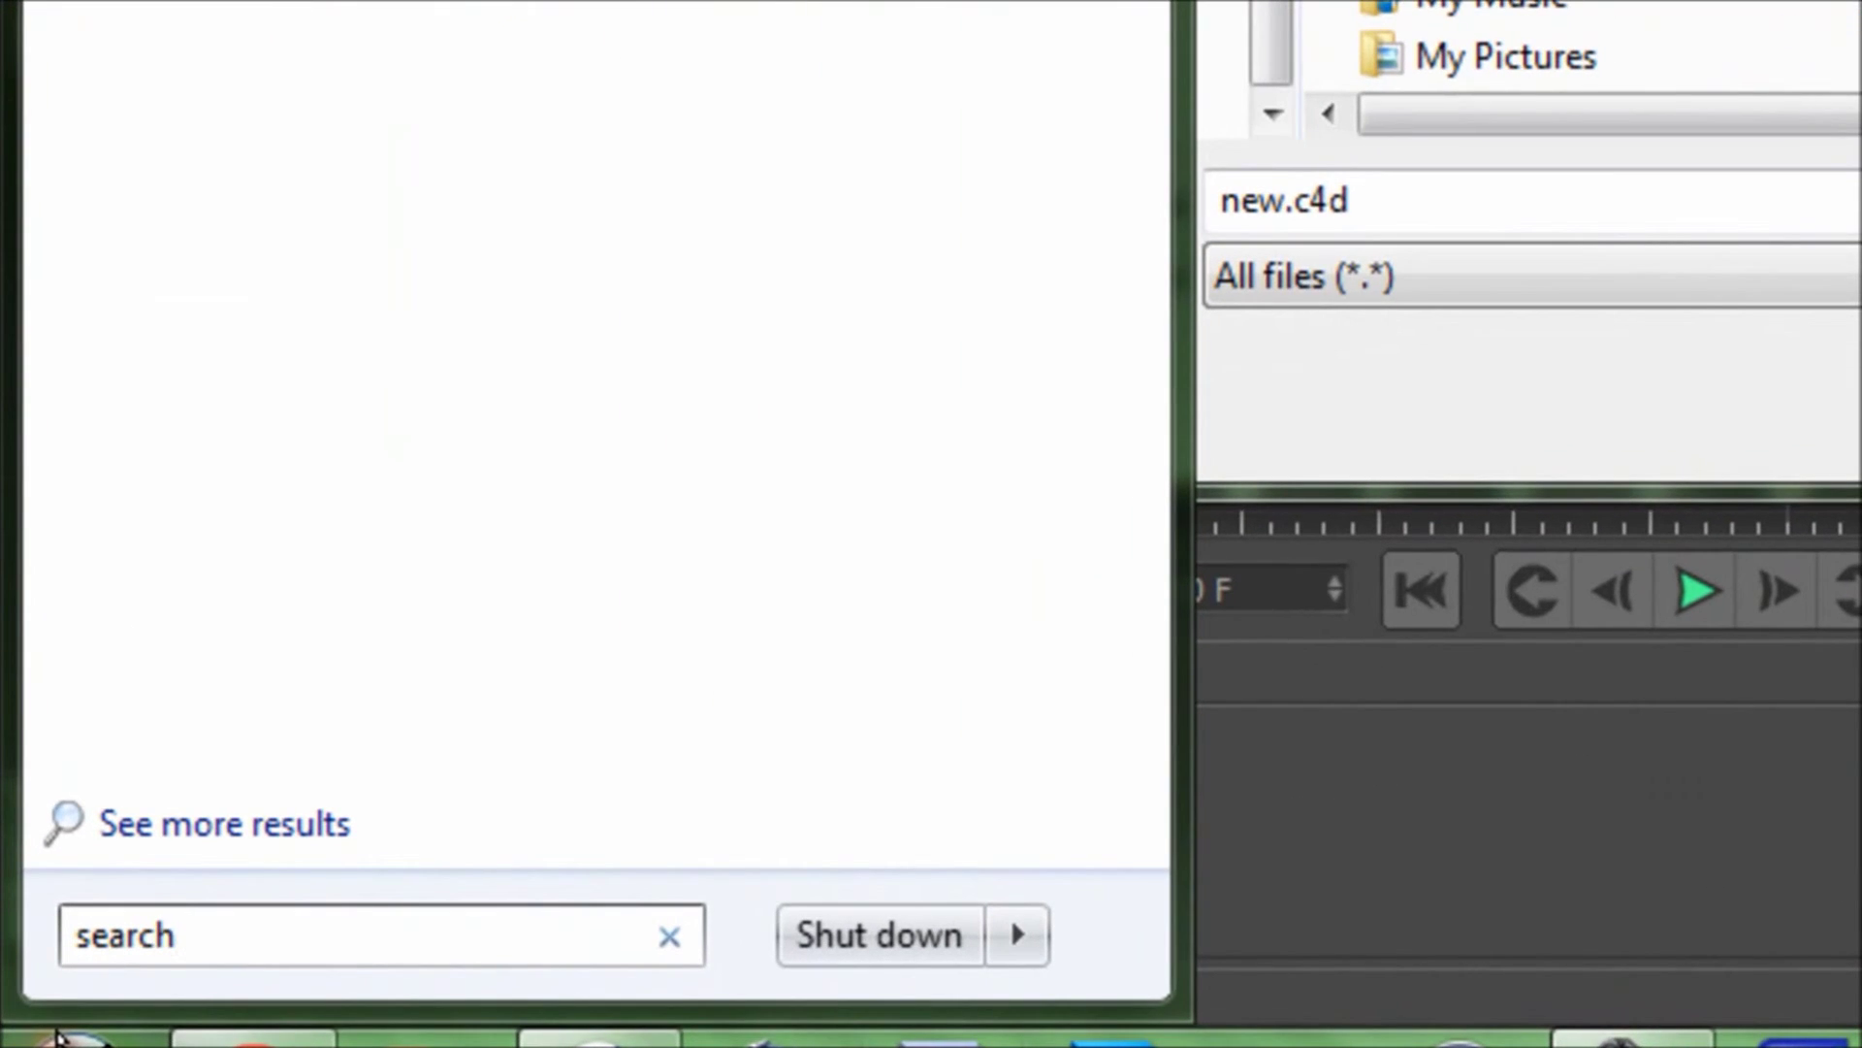
type(" folder")
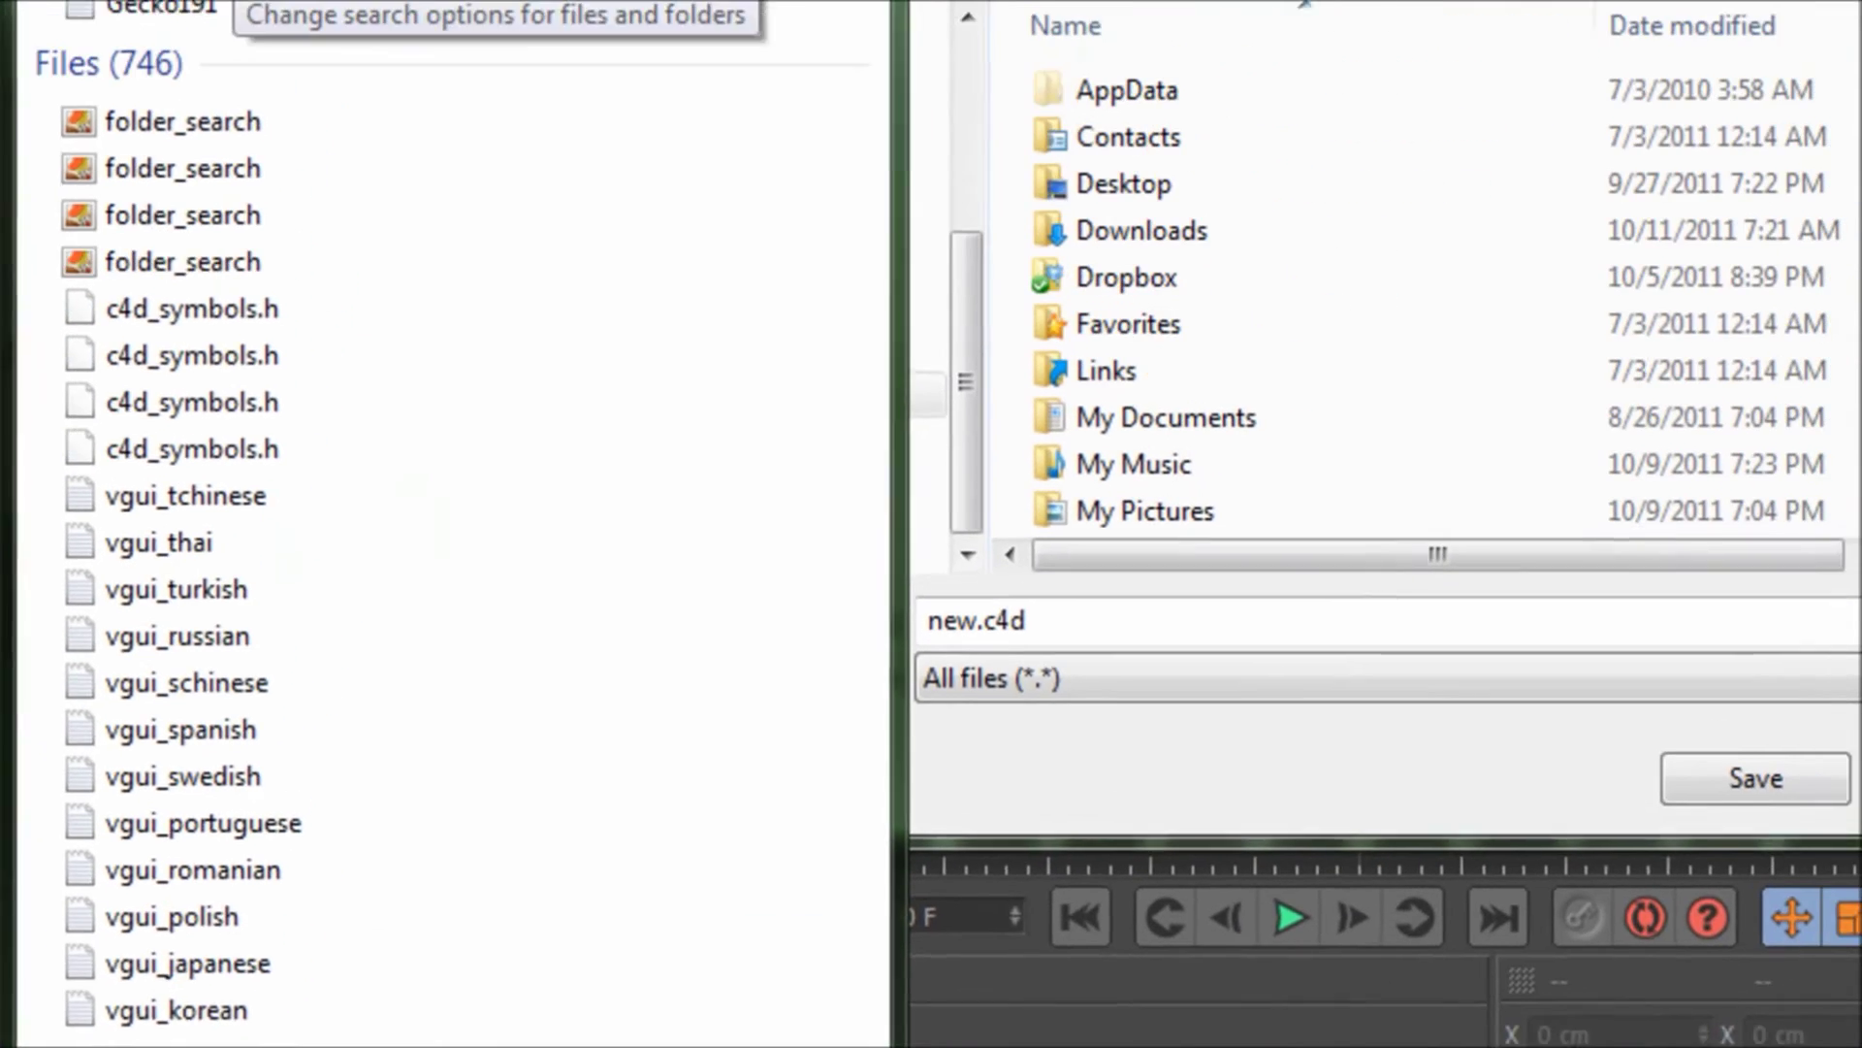
key("Escape")
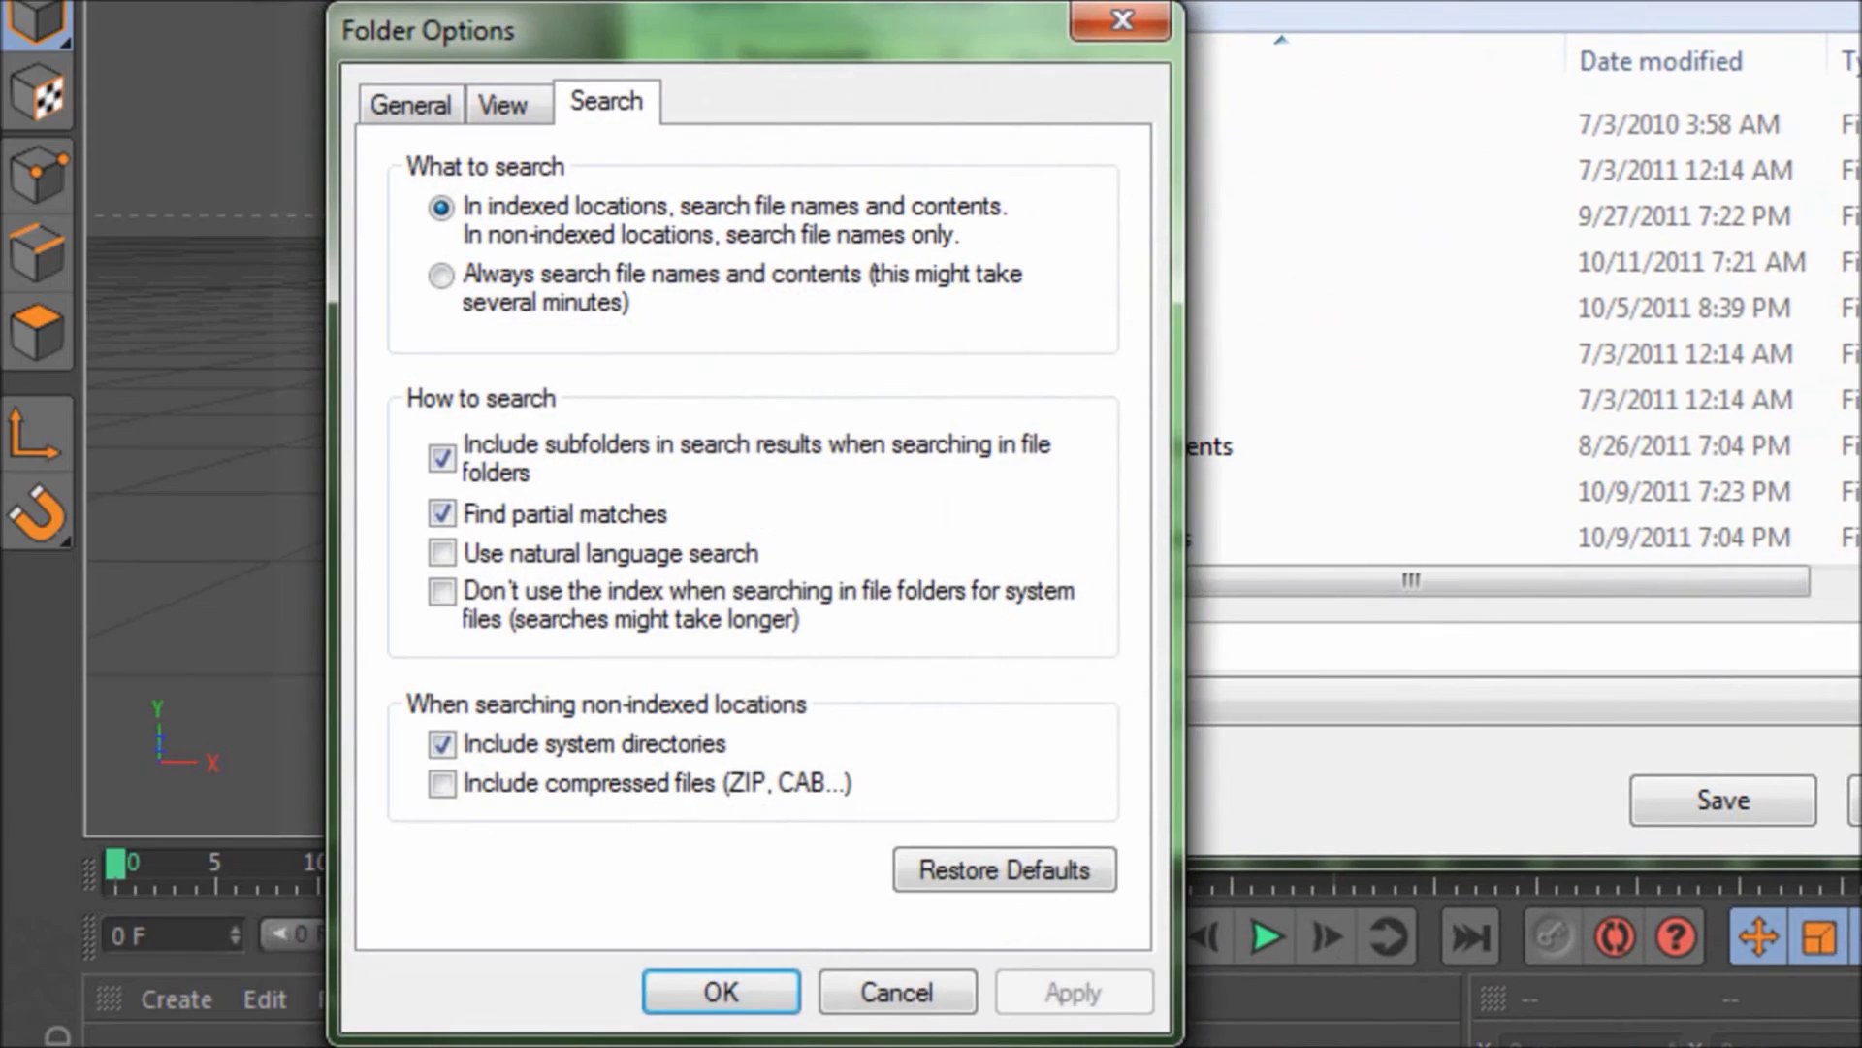
left_click(504, 104)
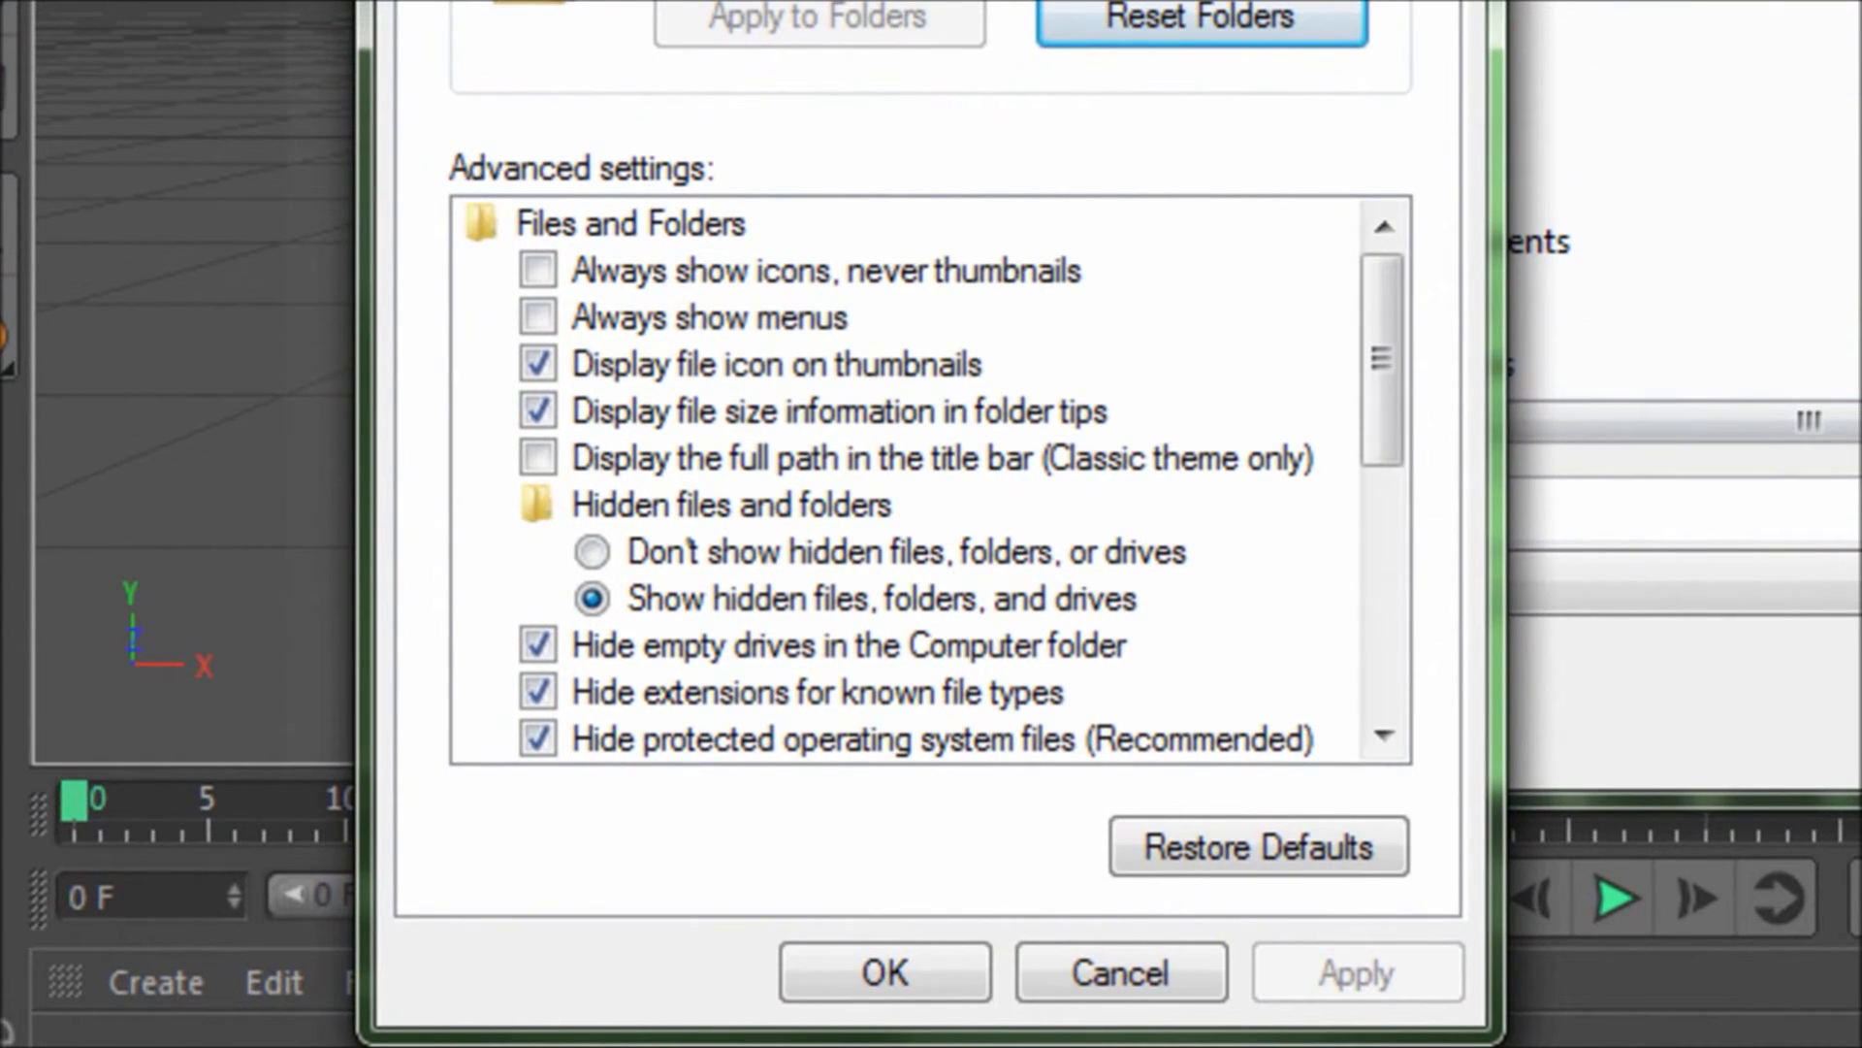
left_click(590, 598)
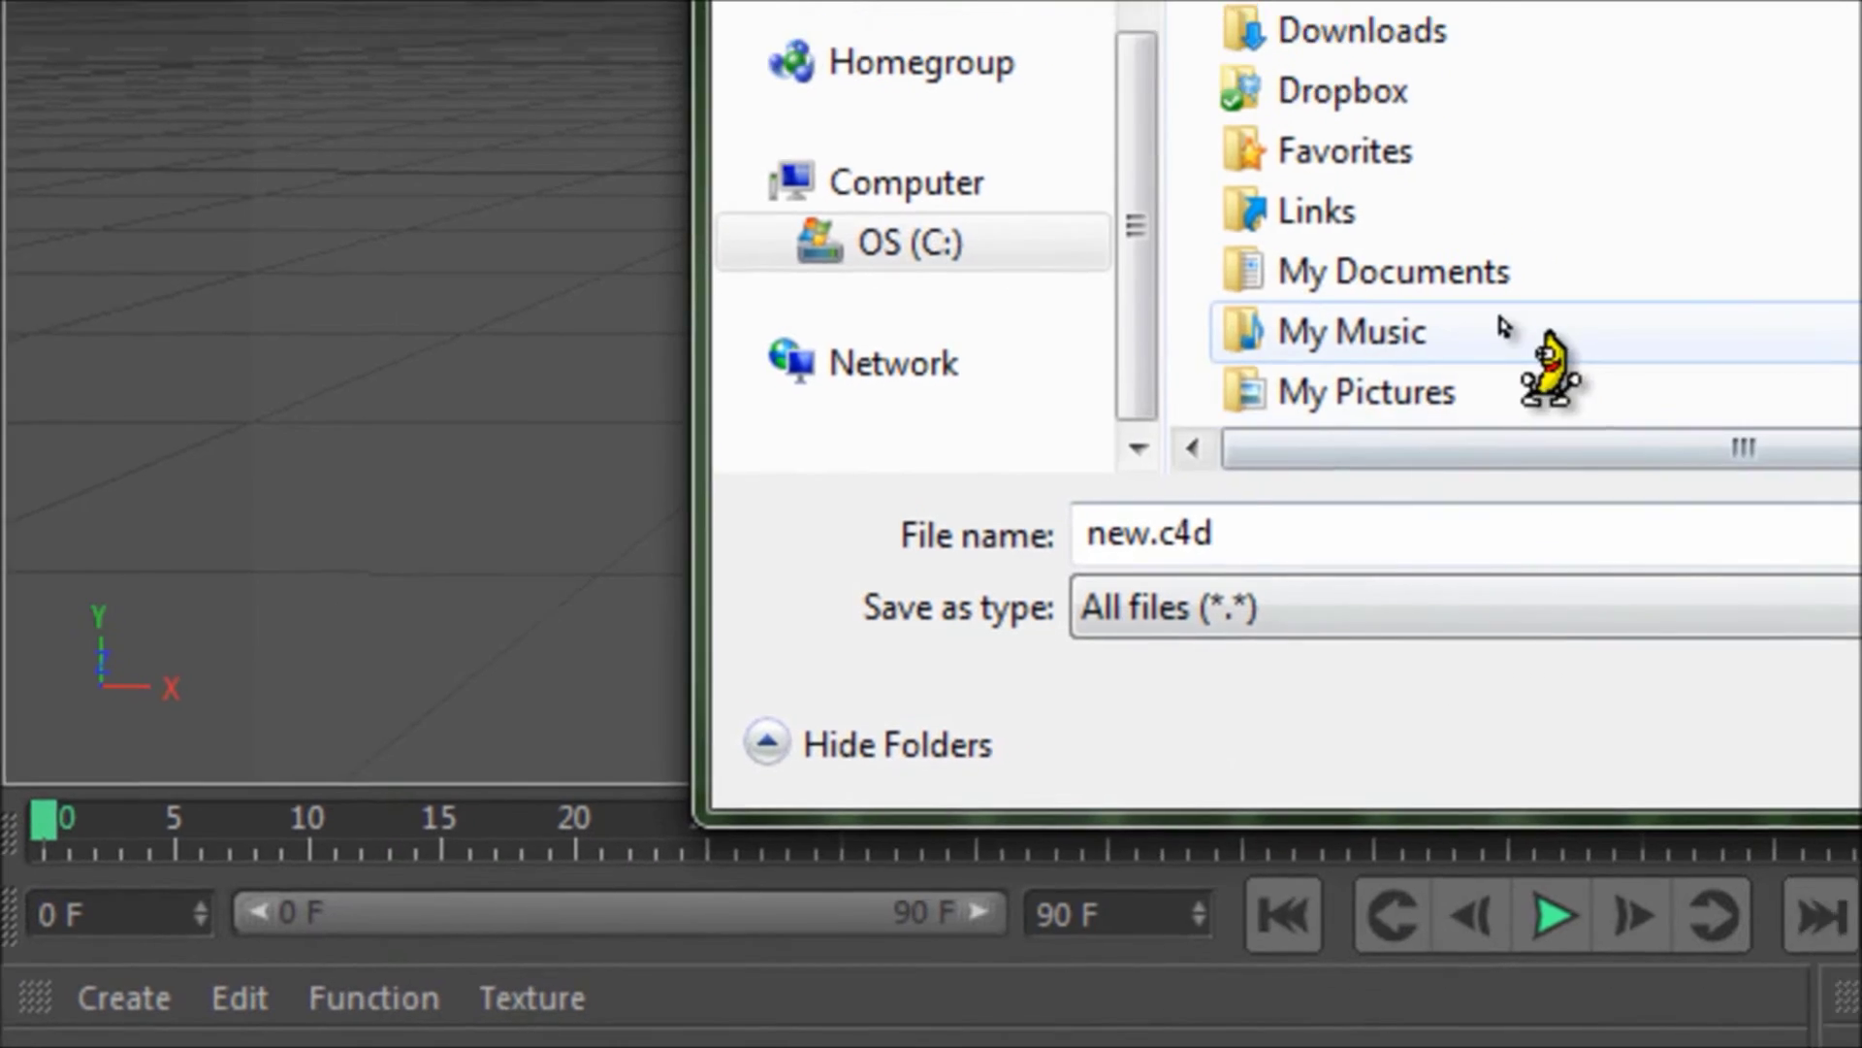
- Save new.c4d into AppData\Roaming\MAXON\CINEMA 4D R13_05DFD2A0
double_click(761, 299)
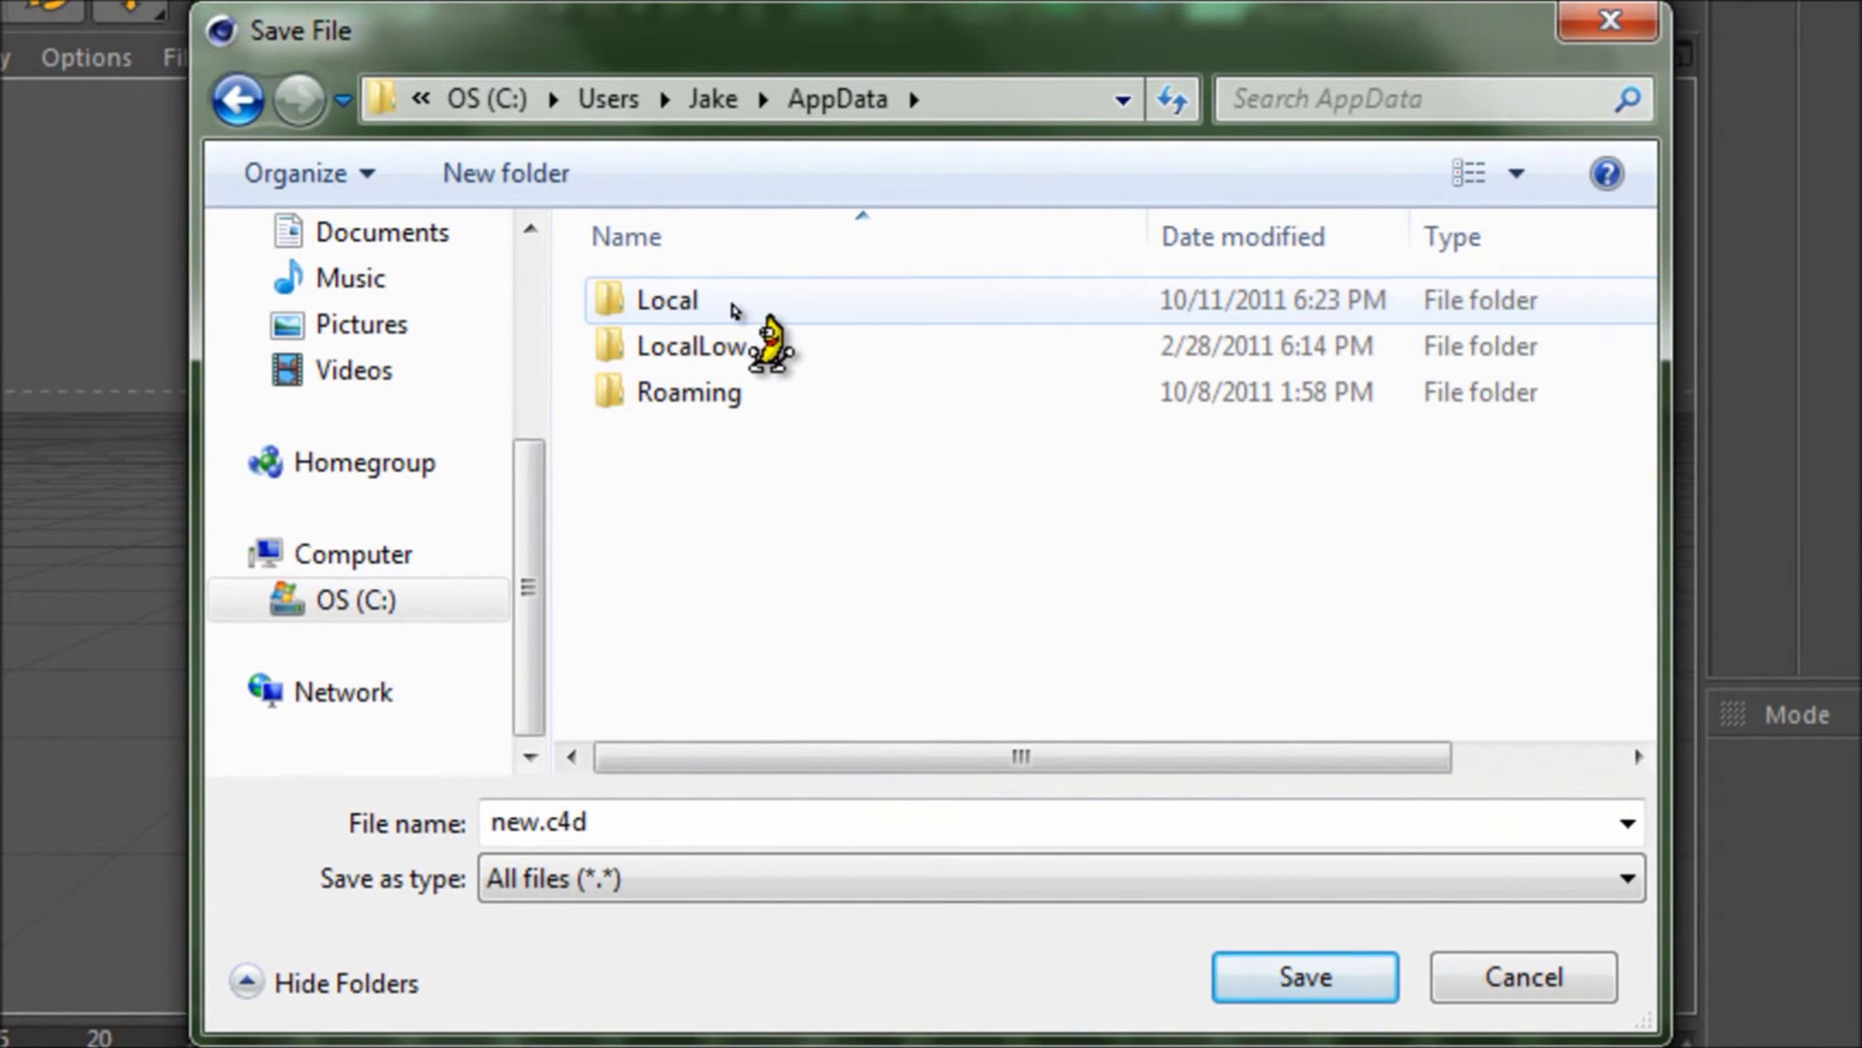
double_click(693, 392)
scroll(747, 434, "down", 3)
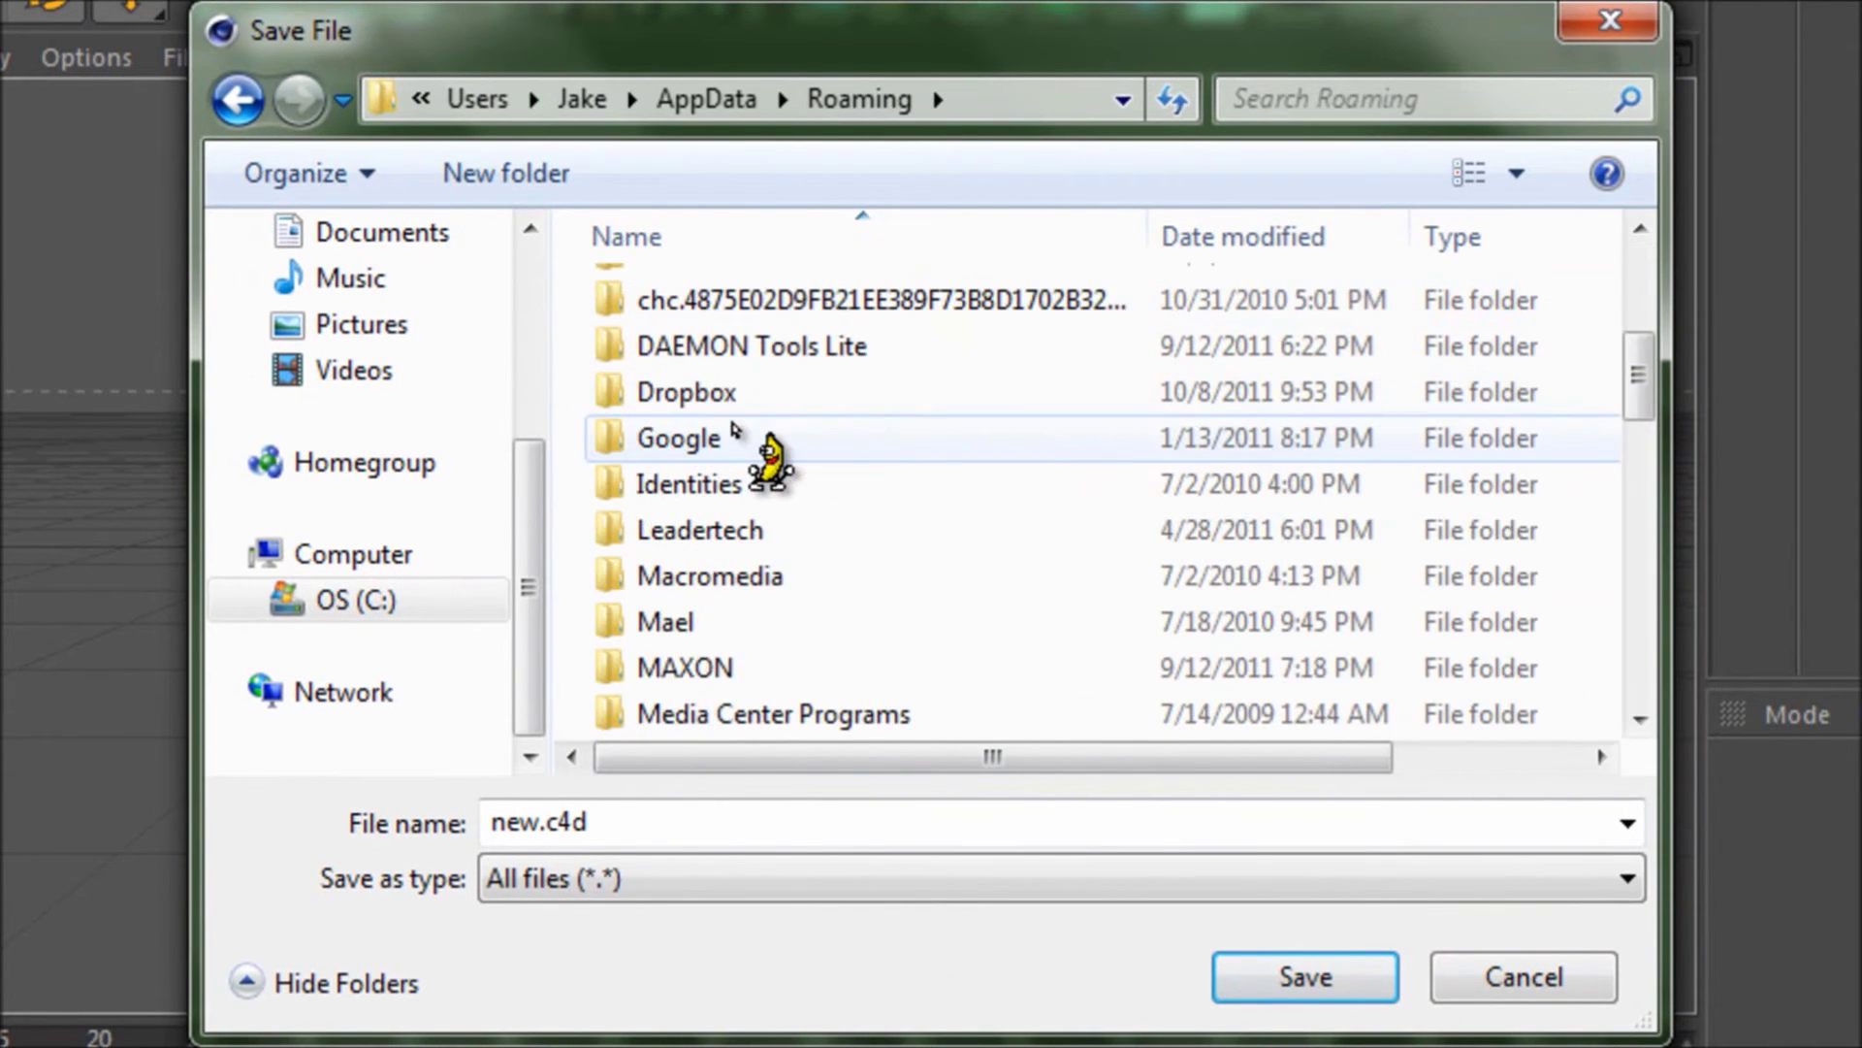
double_click(735, 665)
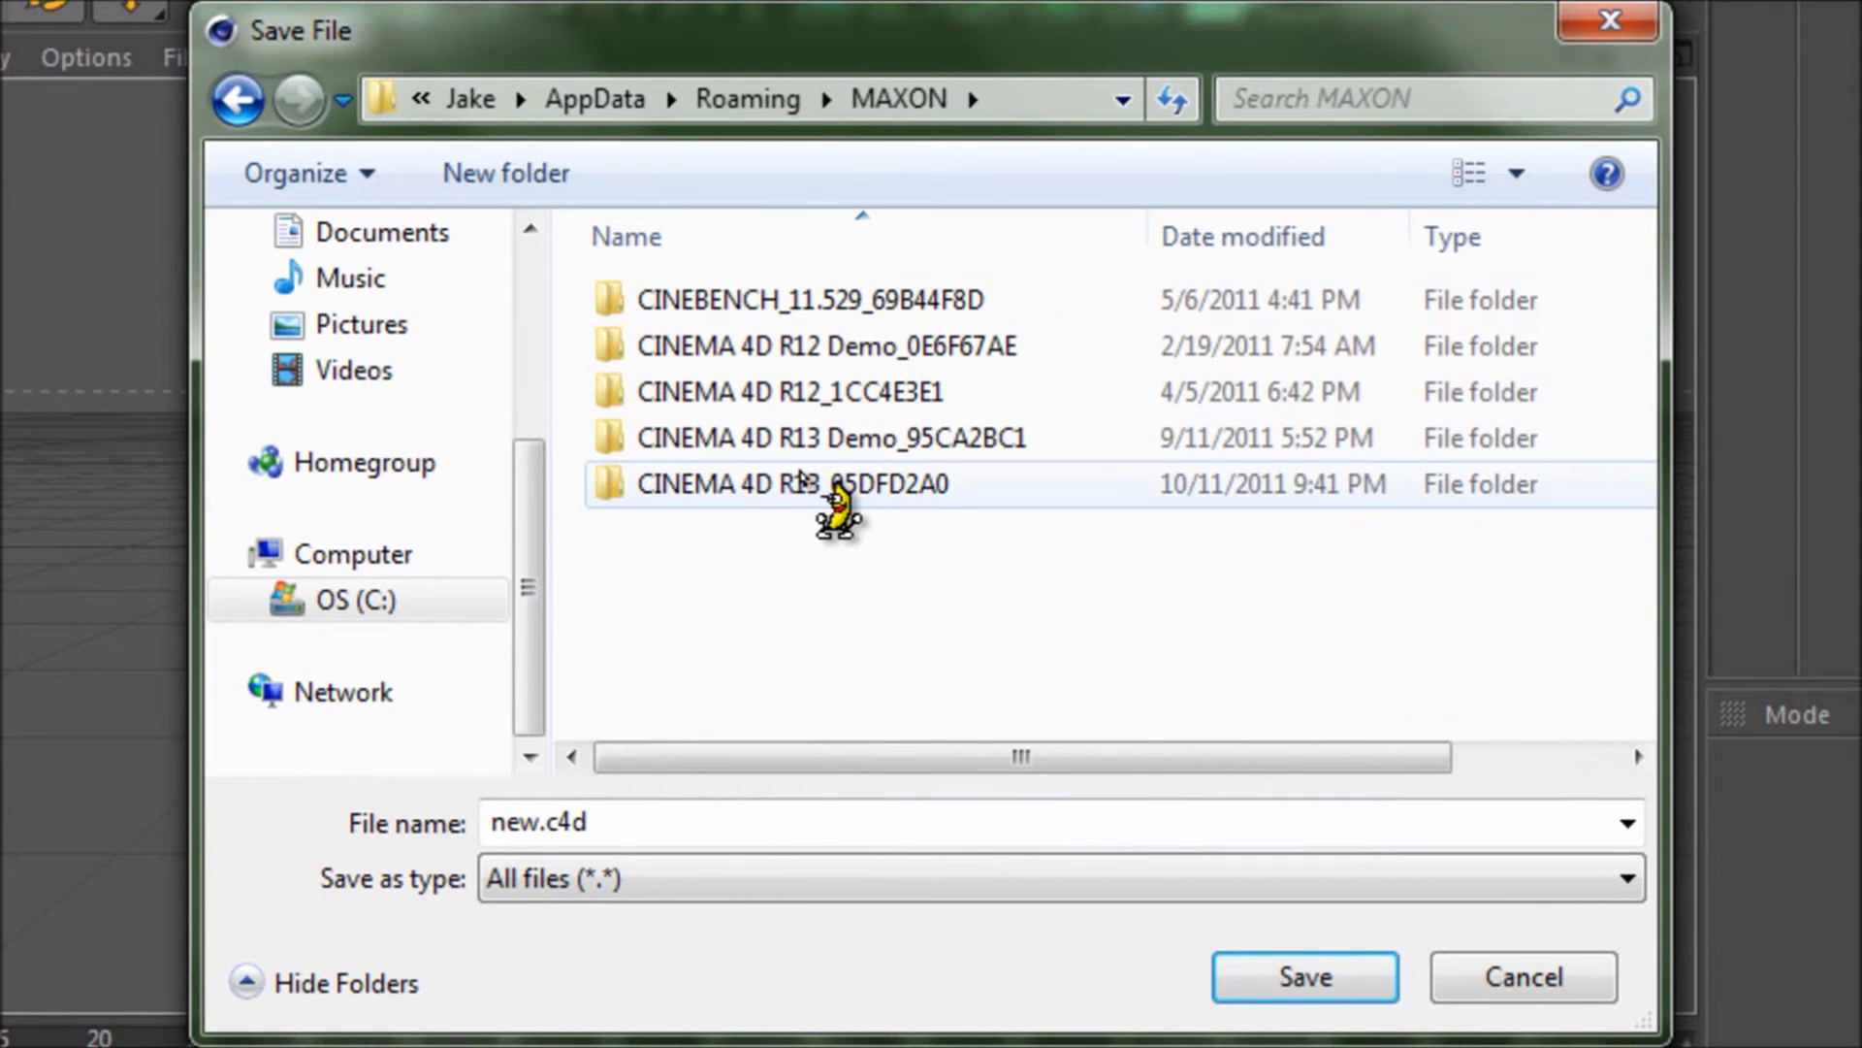
double_click(801, 477)
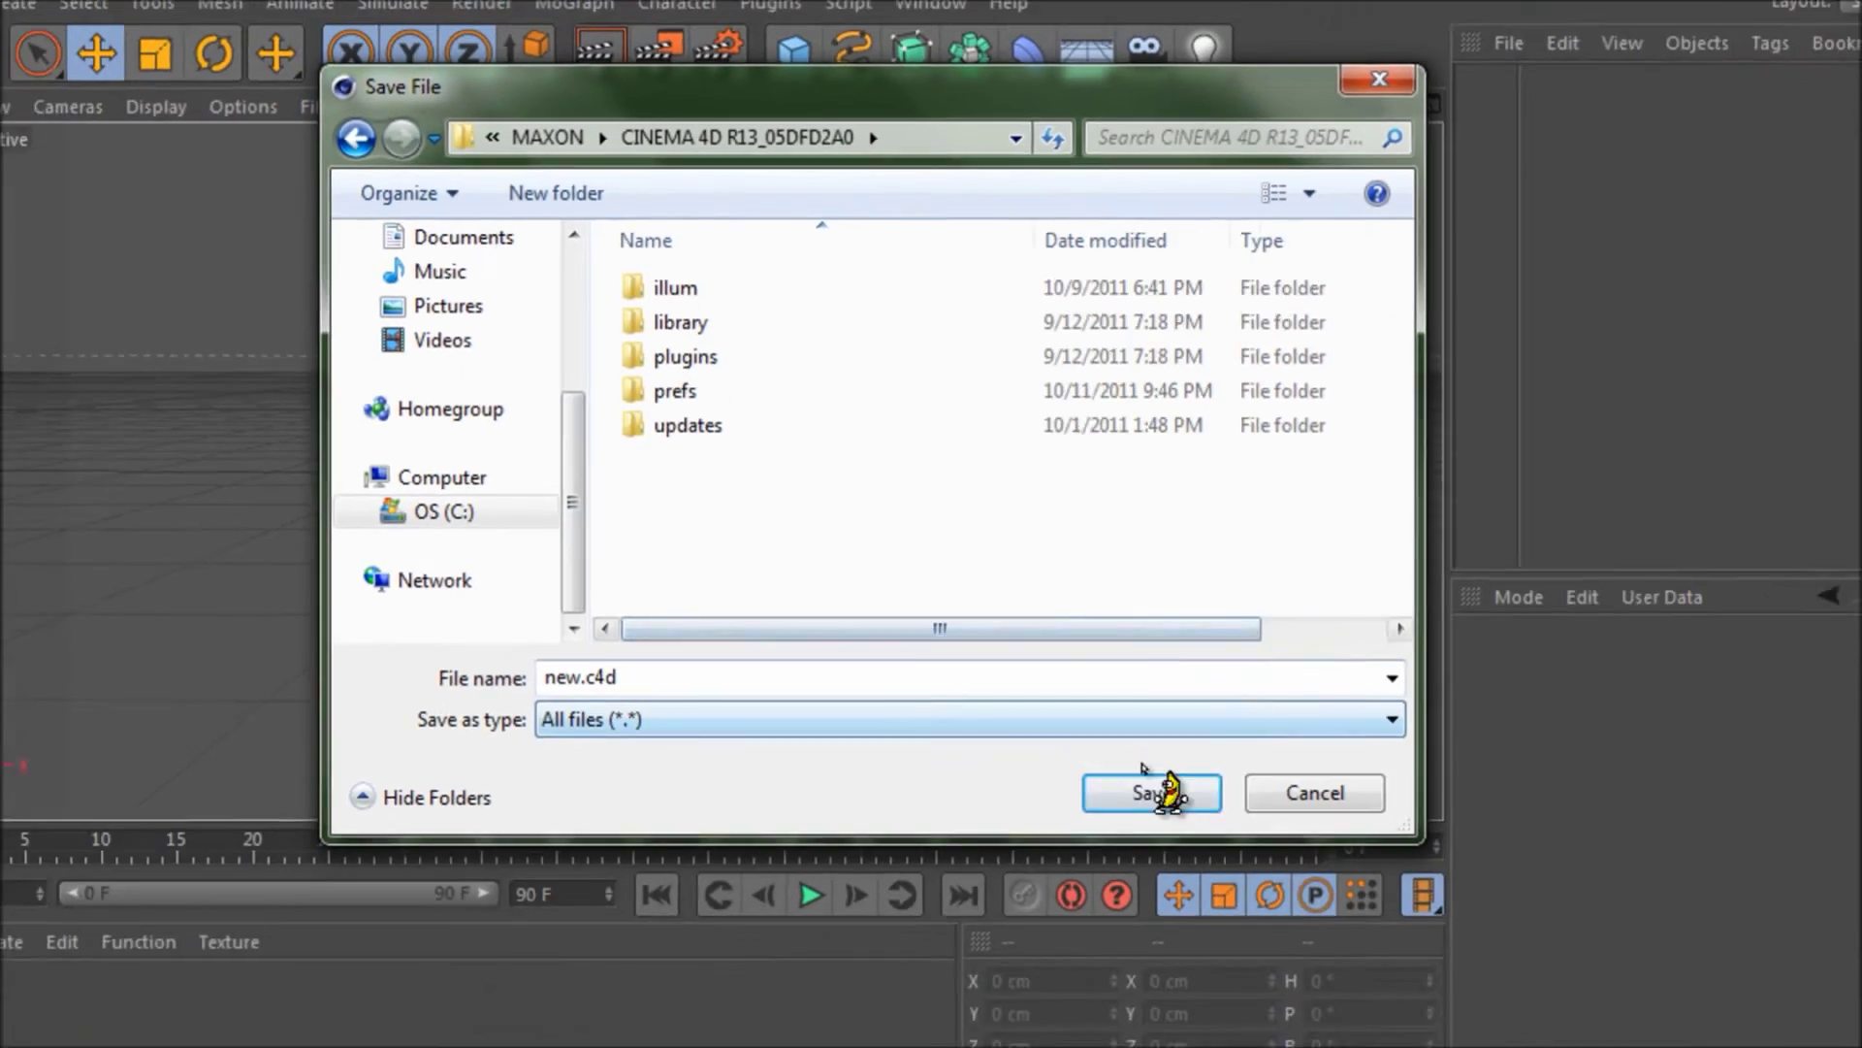
left_click(1146, 790)
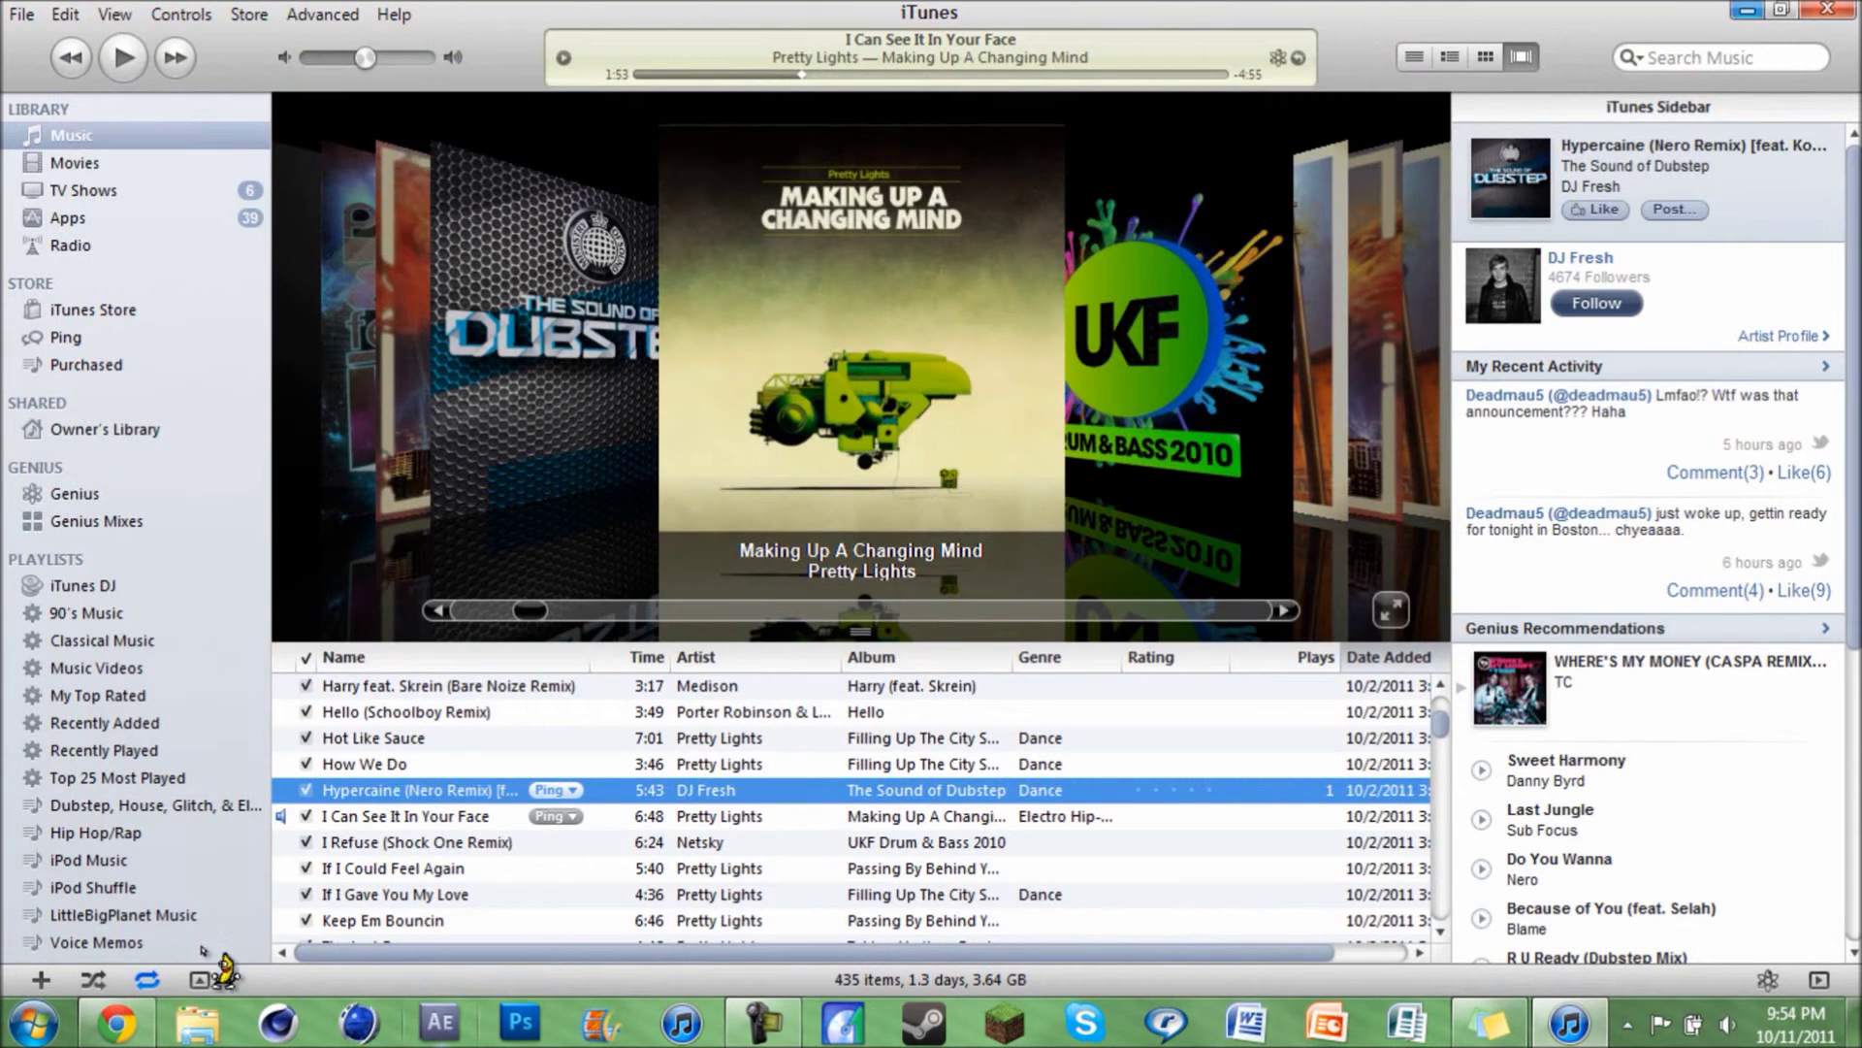
- Switch from iTunes back to Cinema 4D using its taskbar icon
left_click(260, 1026)
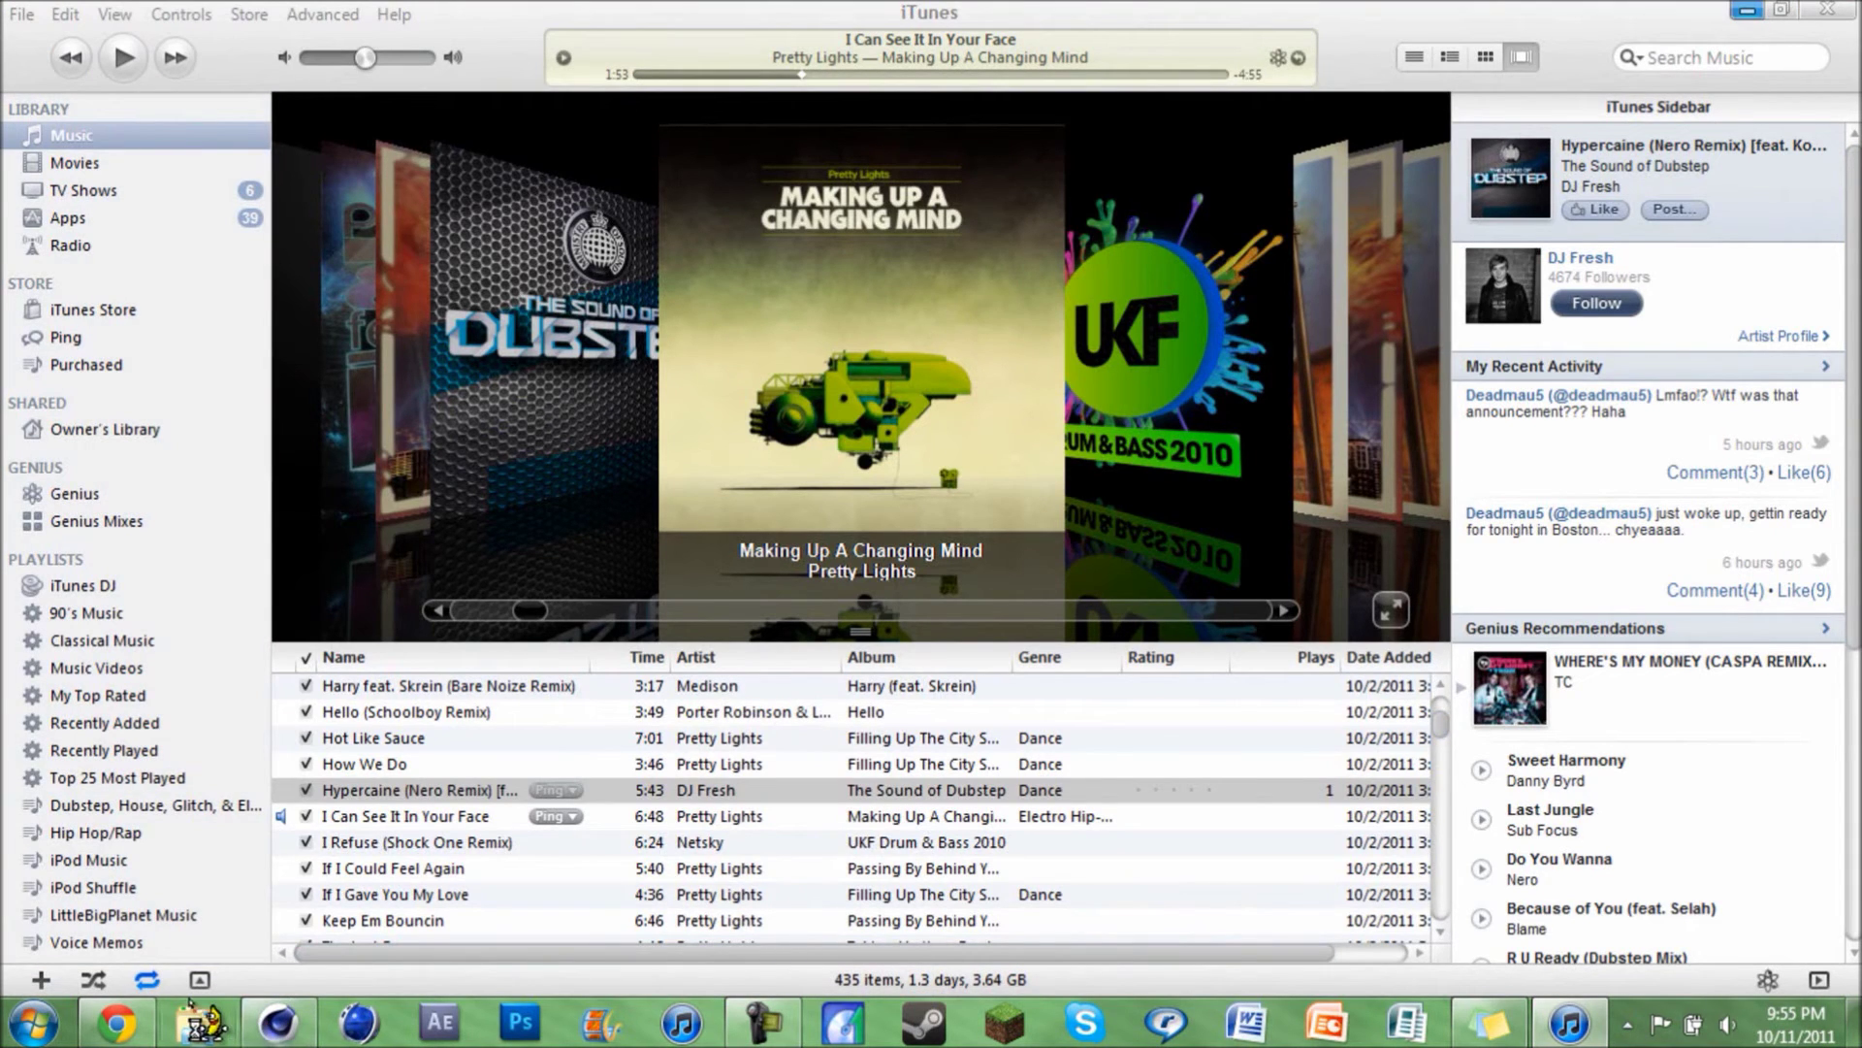
mouse_move(118, 1030)
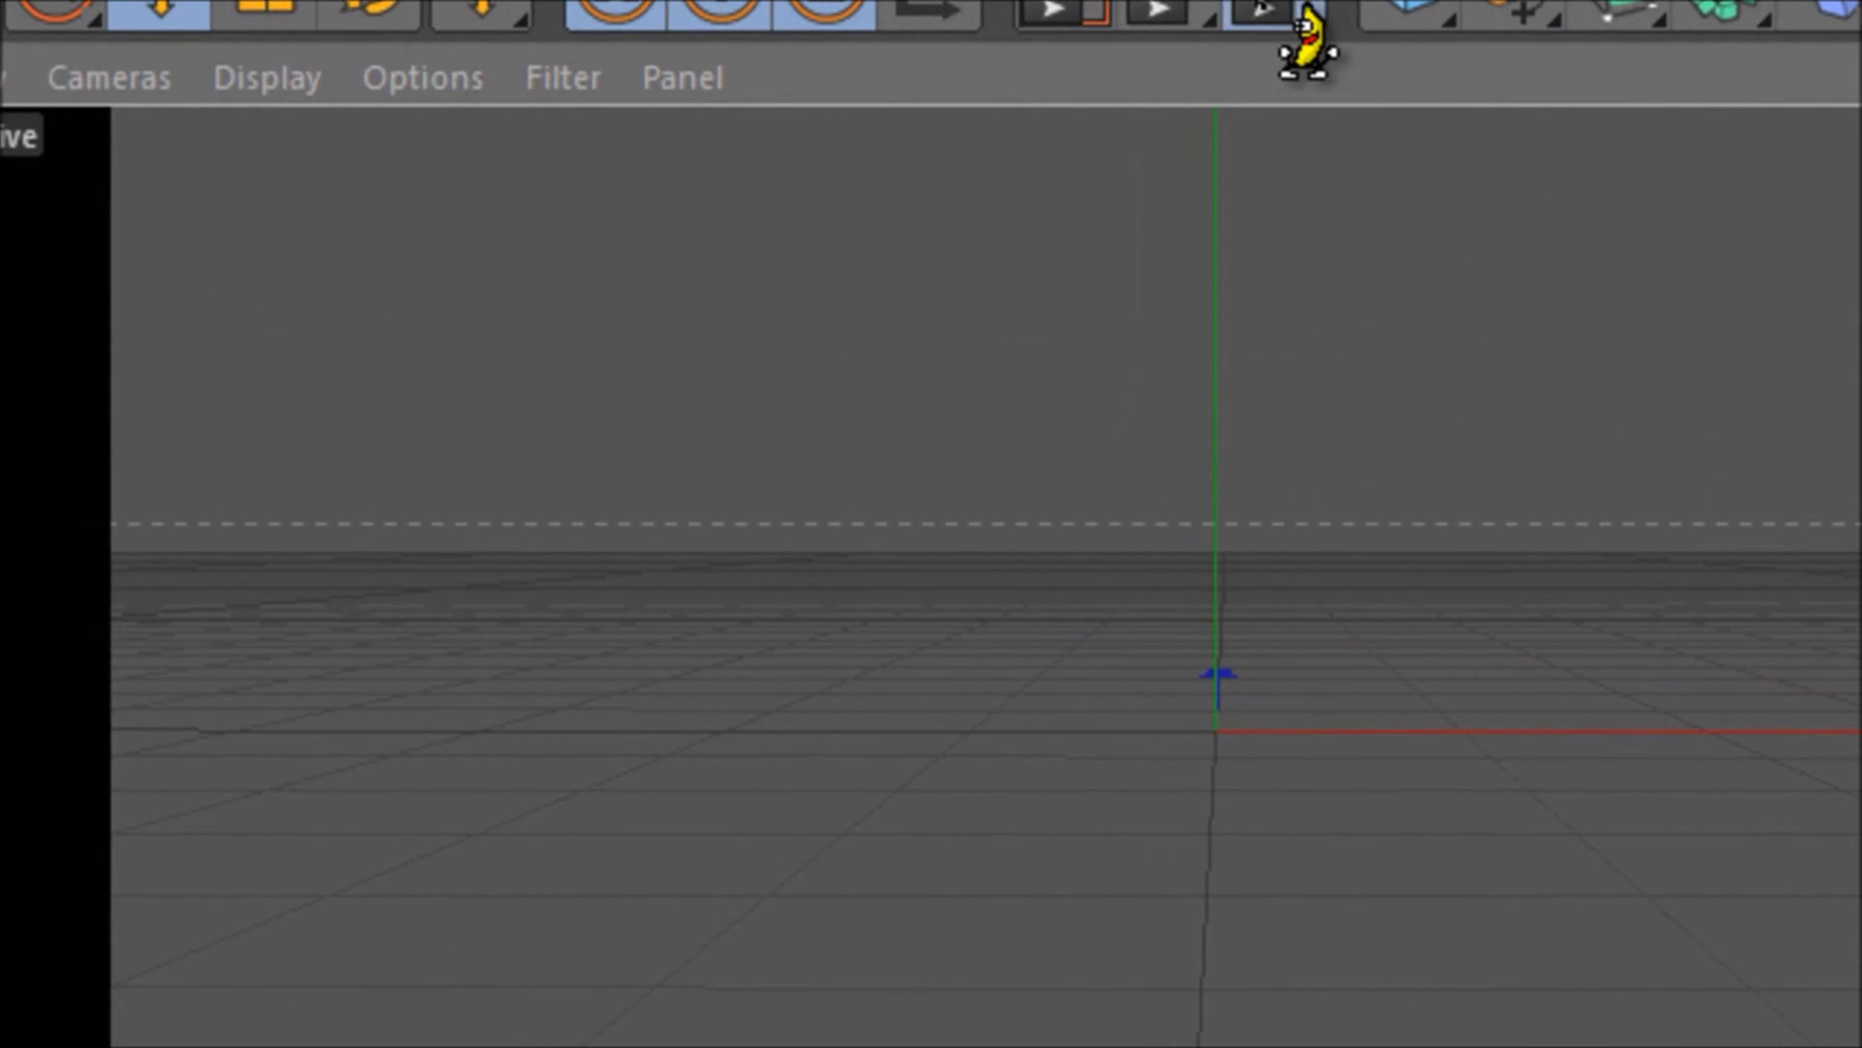
left_click(955, 41)
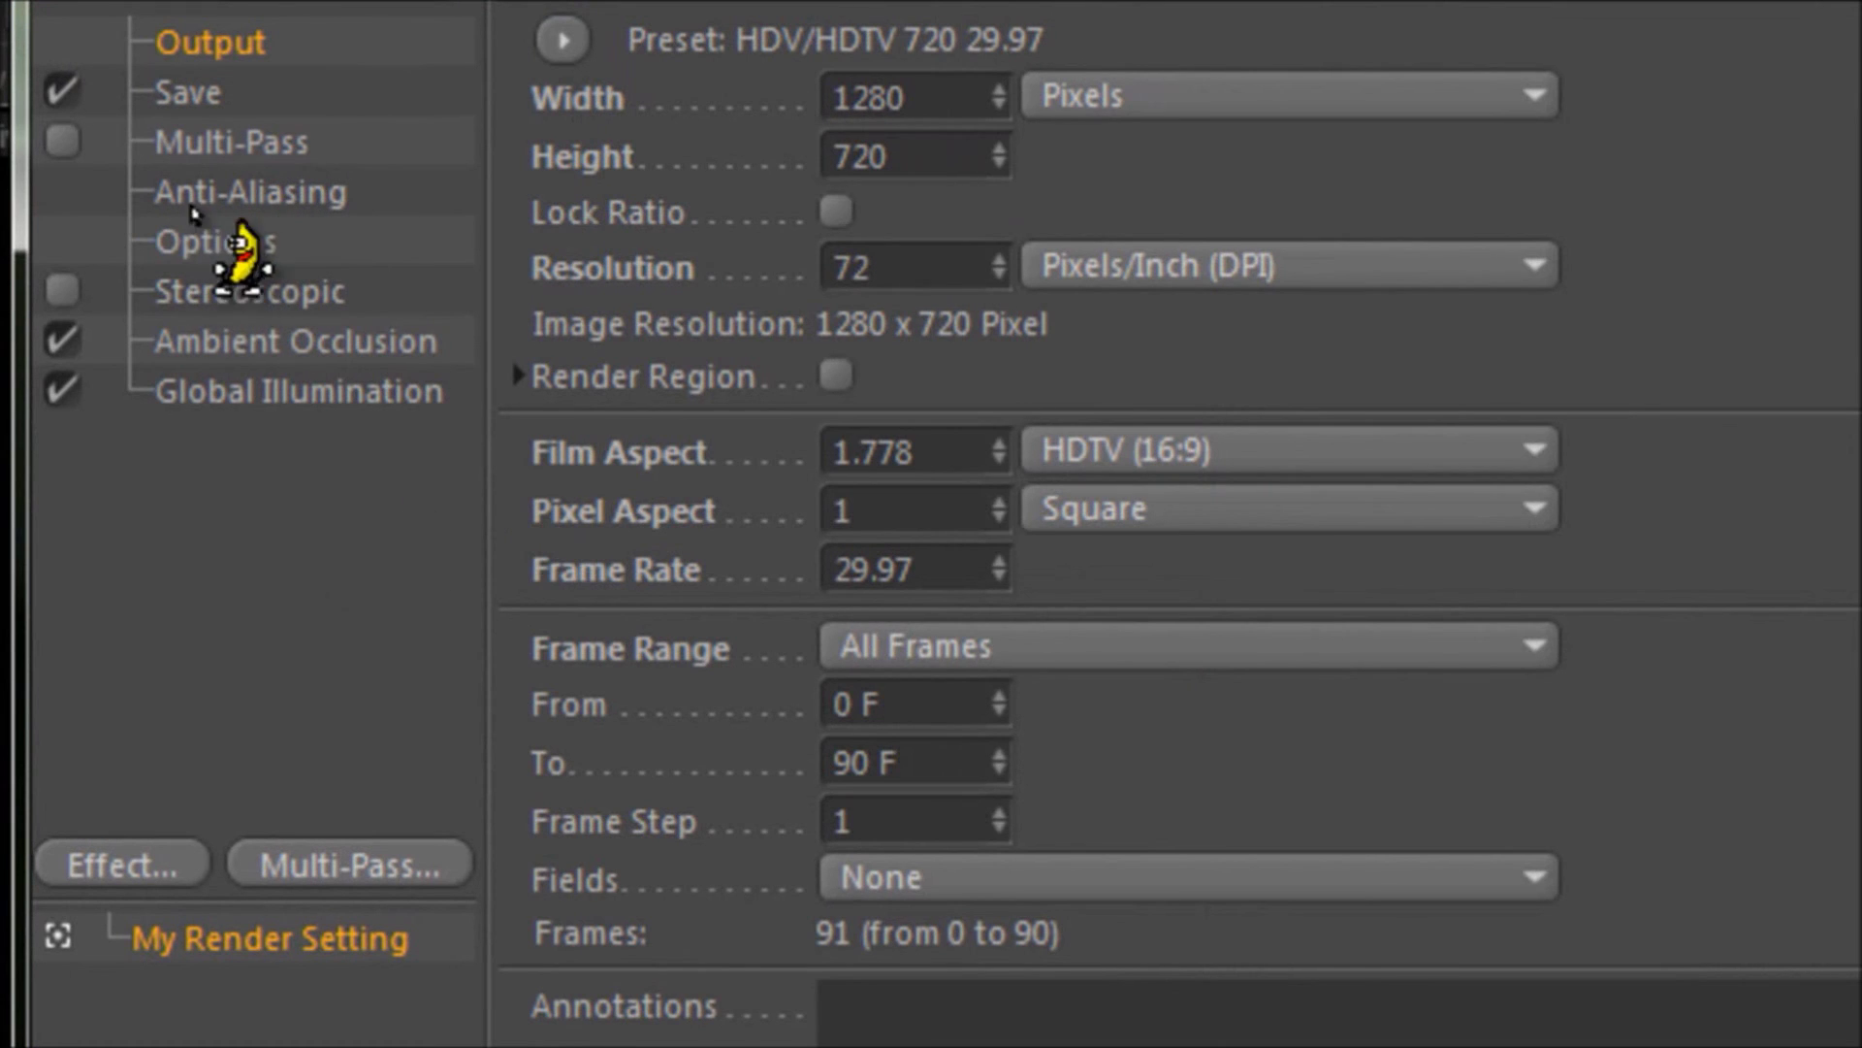
left_click(209, 192)
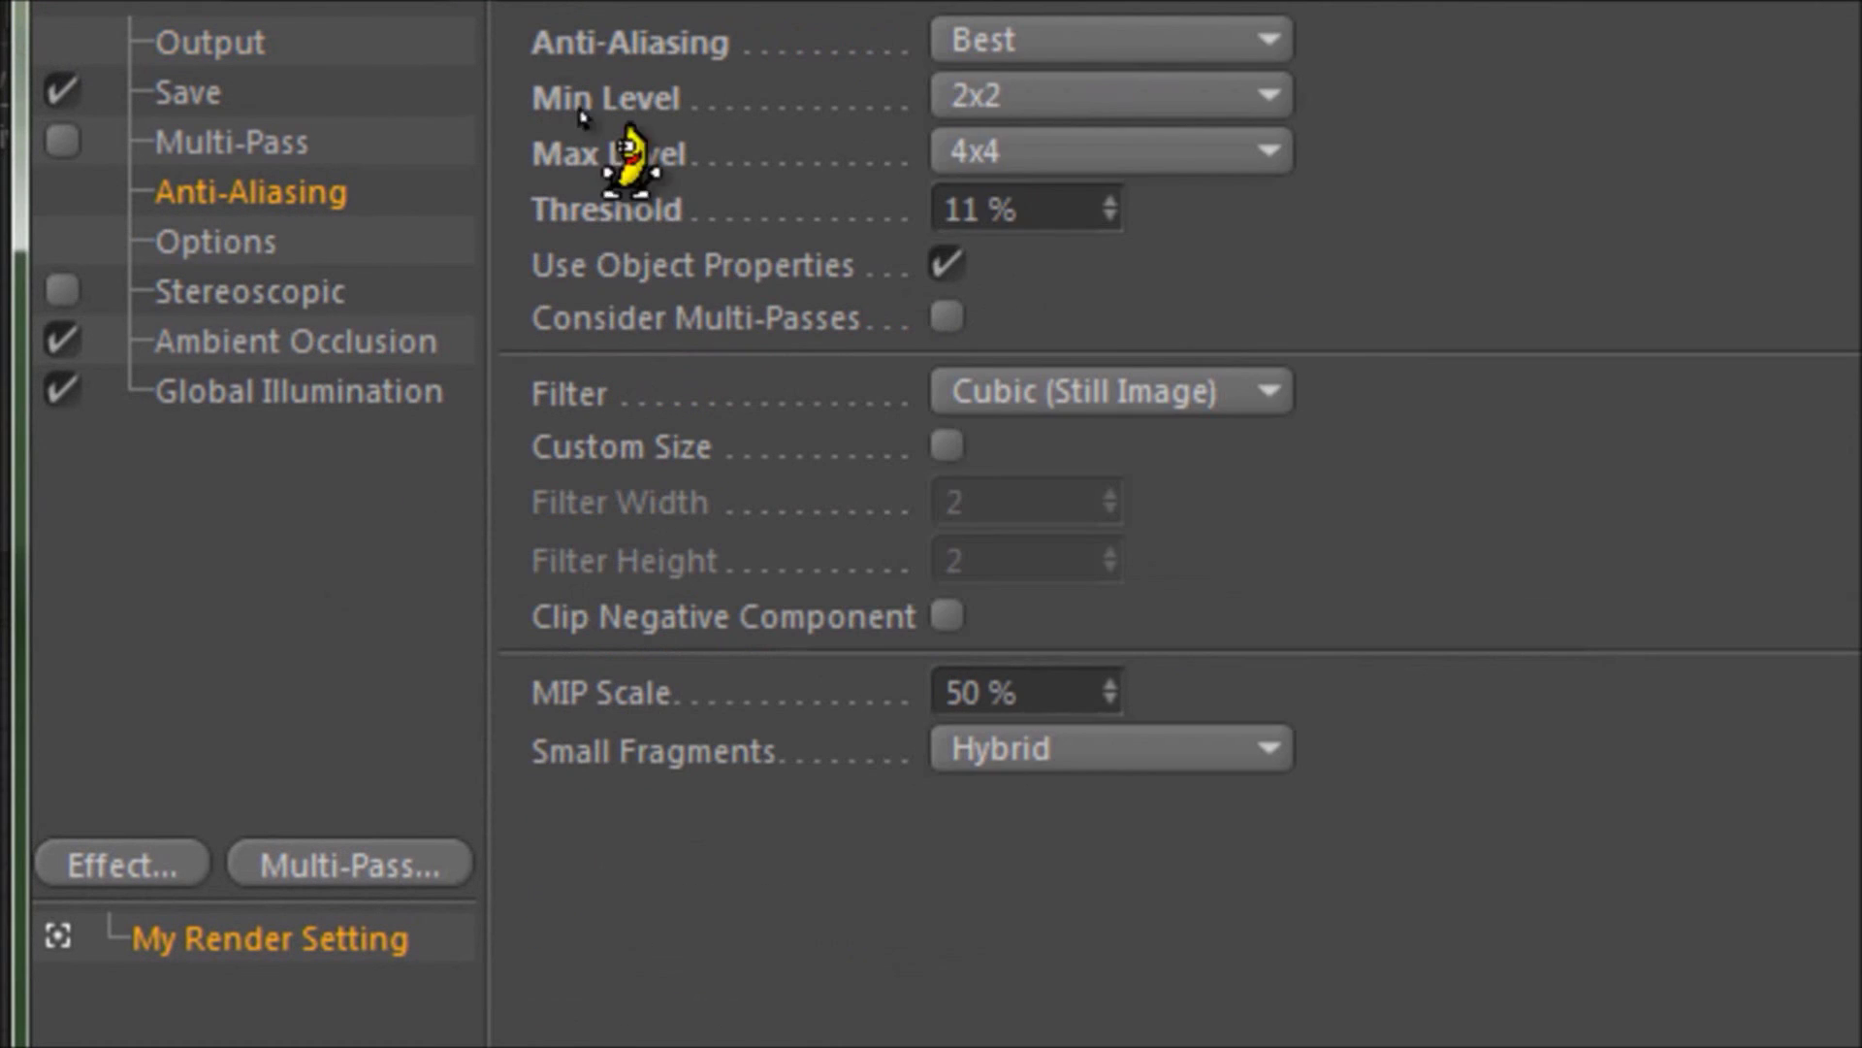
left_click(236, 344)
left_click(238, 393)
left_click(282, 582)
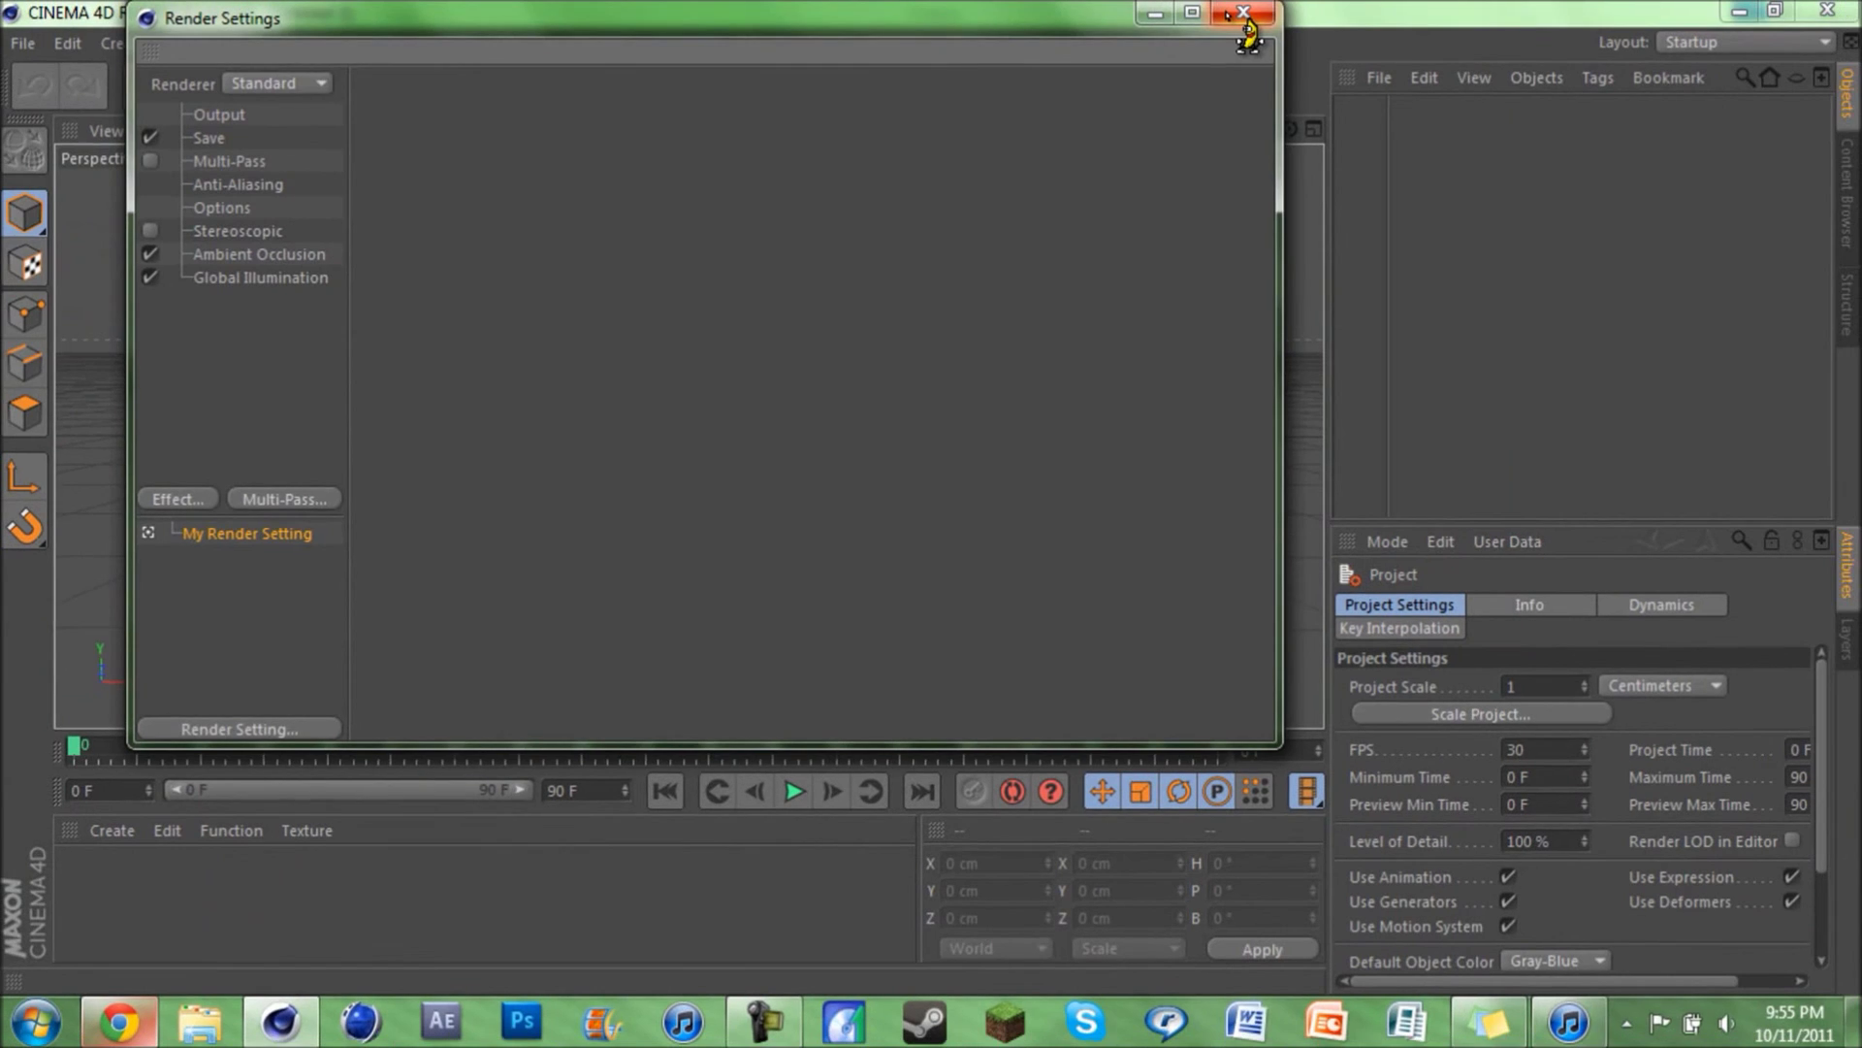
left_click(1242, 13)
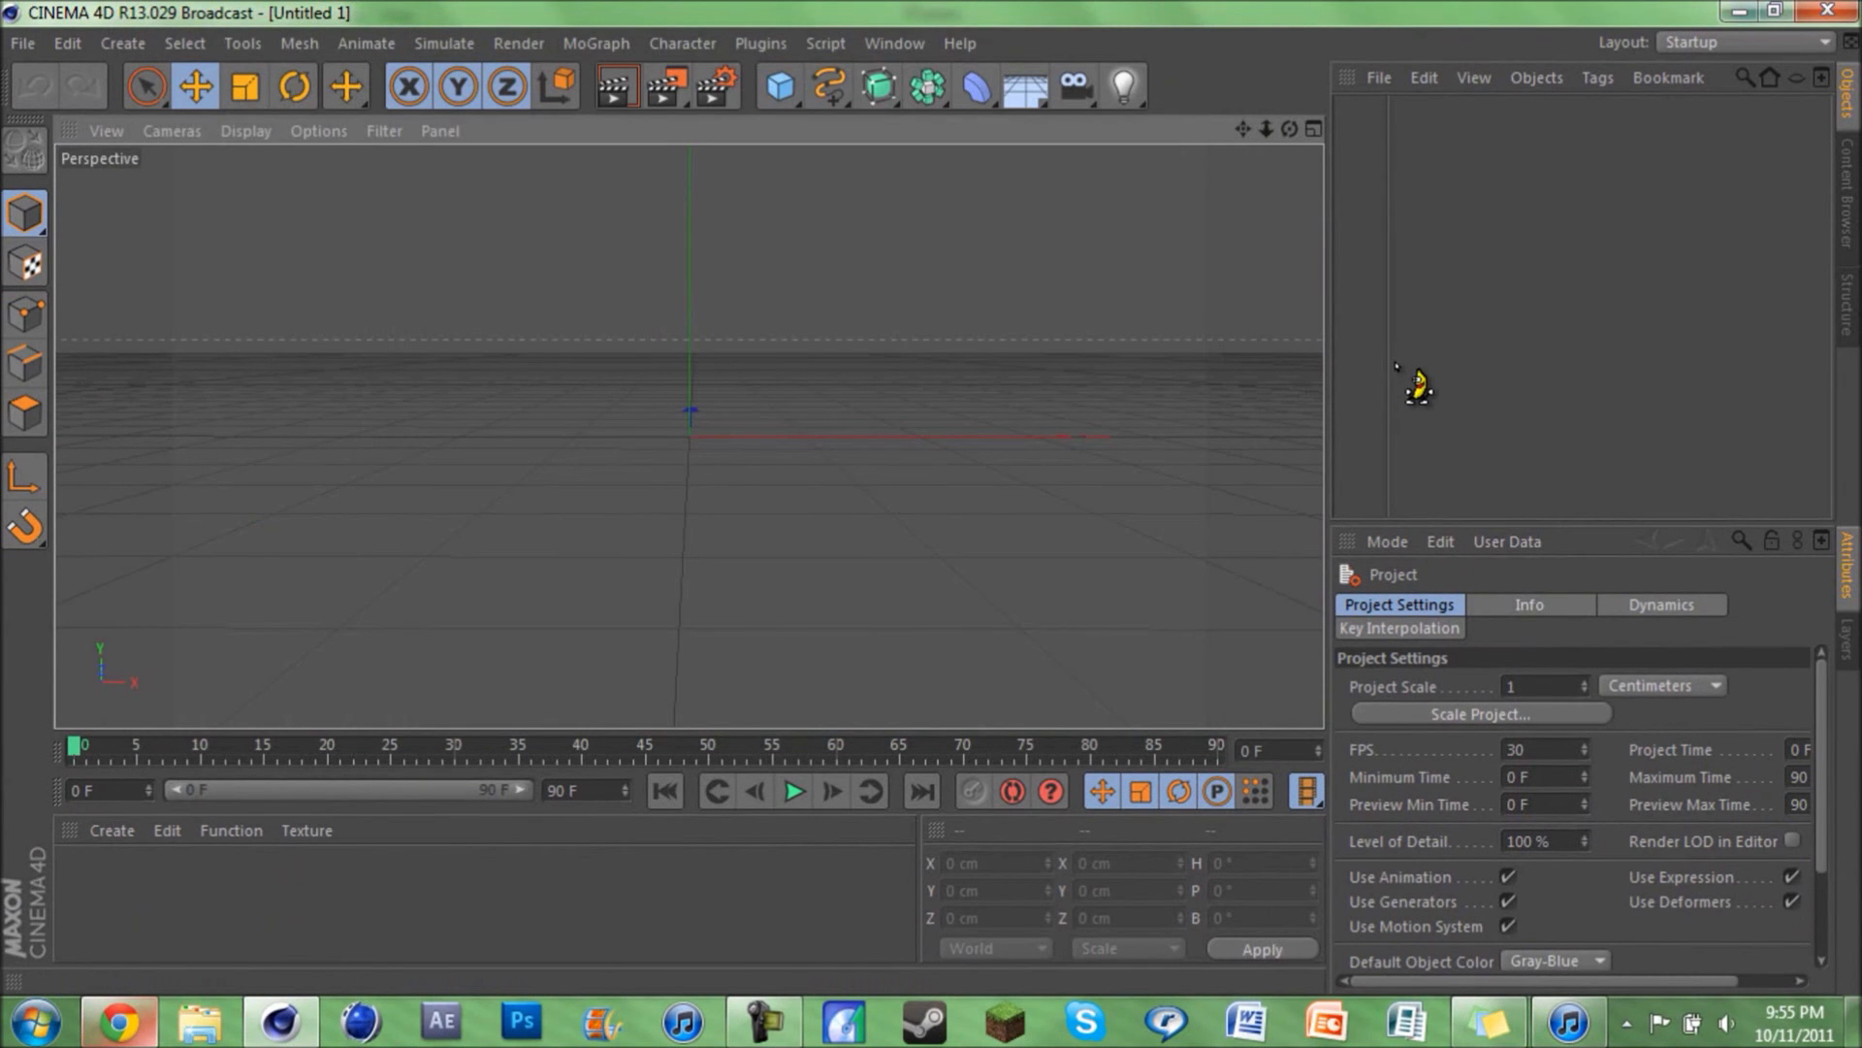